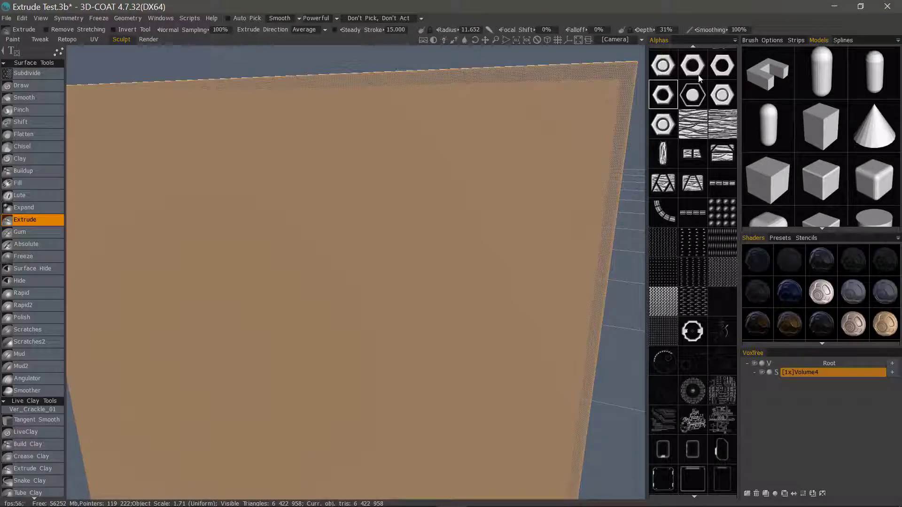
Step: Stamp a hex nut near the plate's top using the third hex-nut alpha at an adjusted radius
mouse_move(678, 73)
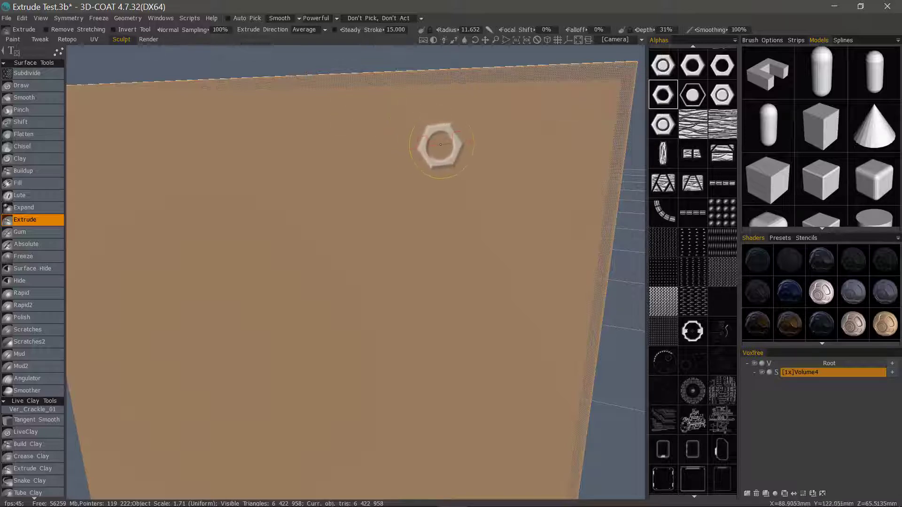
click(725, 74)
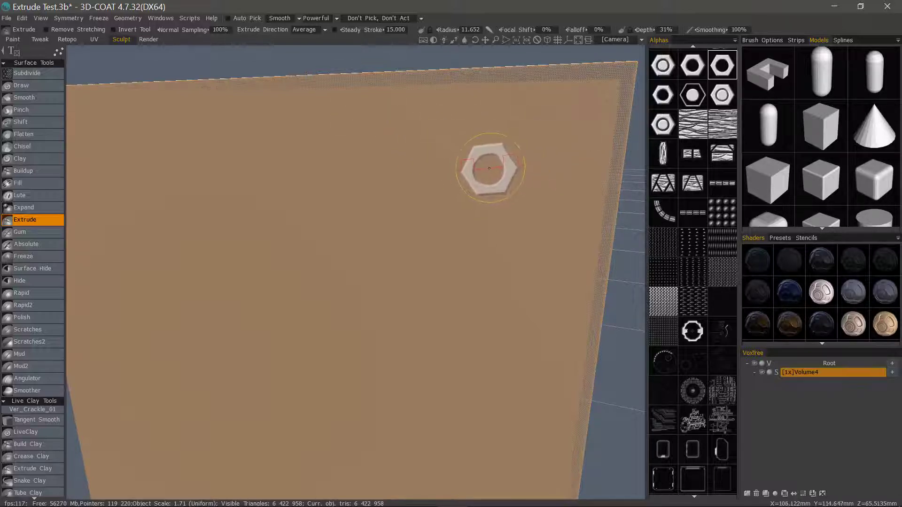
mouse_move(489, 167)
right_down()
mouse_move(512, 161)
mouse_move(494, 167)
mouse_move(490, 156)
right_up()
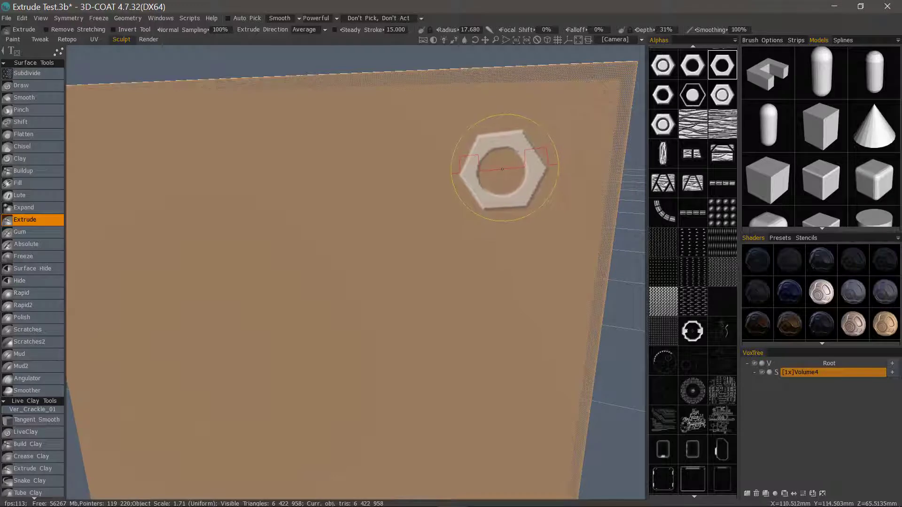
mouse_move(501, 170)
right_down()
mouse_move(493, 169)
mouse_move(520, 165)
mouse_move(520, 148)
right_up()
click(520, 149)
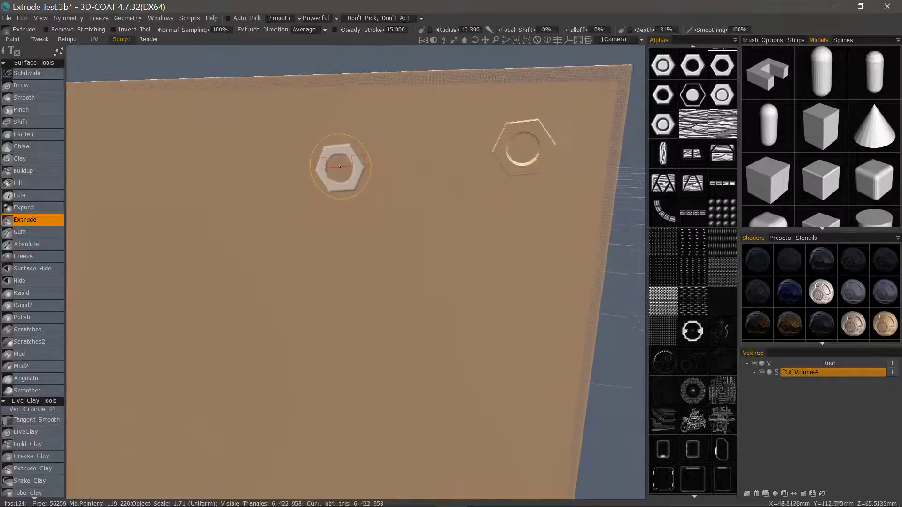
alt+drag(347, 163, 359, 167)
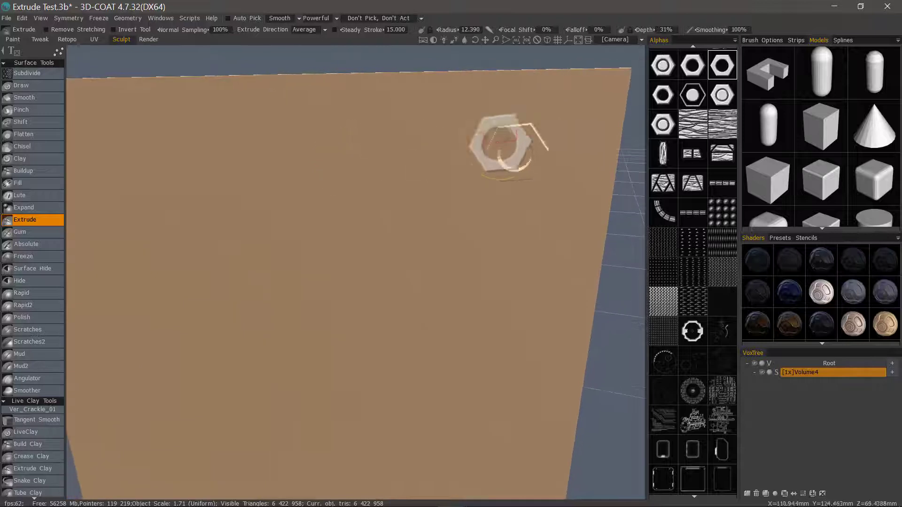
Step: Stamp a second hex nut left of the first with the second hex-nut alpha
click(692, 62)
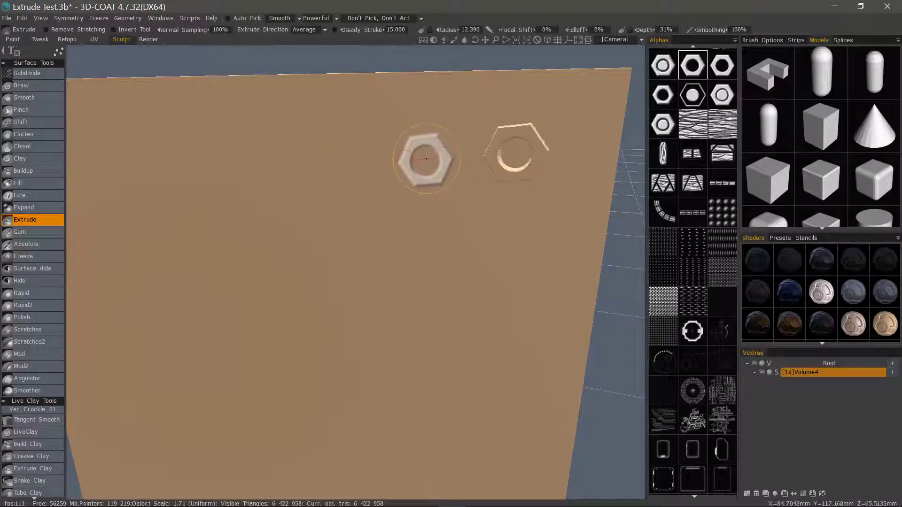
click(436, 154)
alt+drag(360, 208, 458, 192)
alt+drag(467, 242, 474, 250)
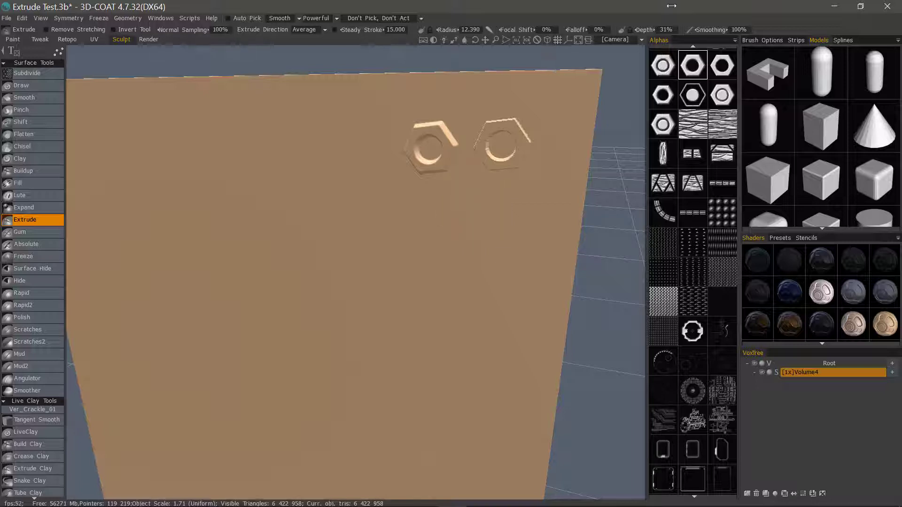
Step: Reselect the third hex-nut alpha and bring up its context menu
click(721, 74)
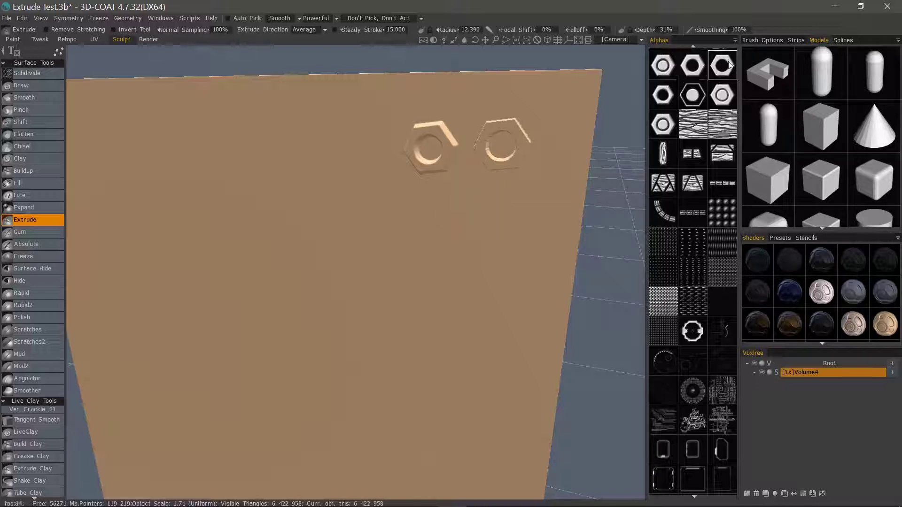
right_click(724, 76)
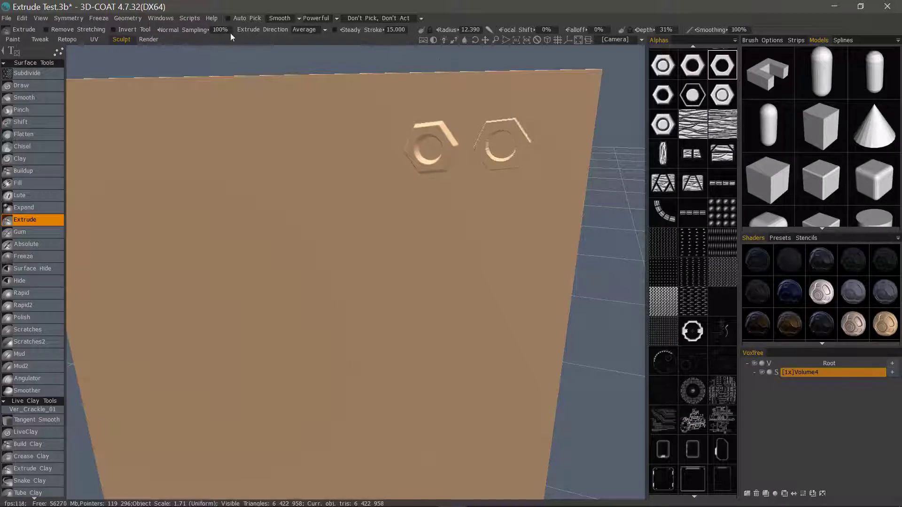
click(22, 17)
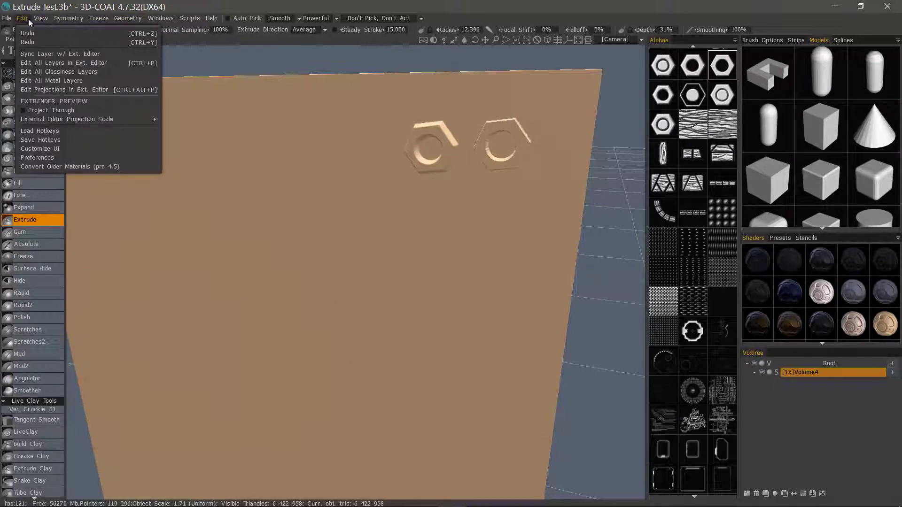
click(87, 157)
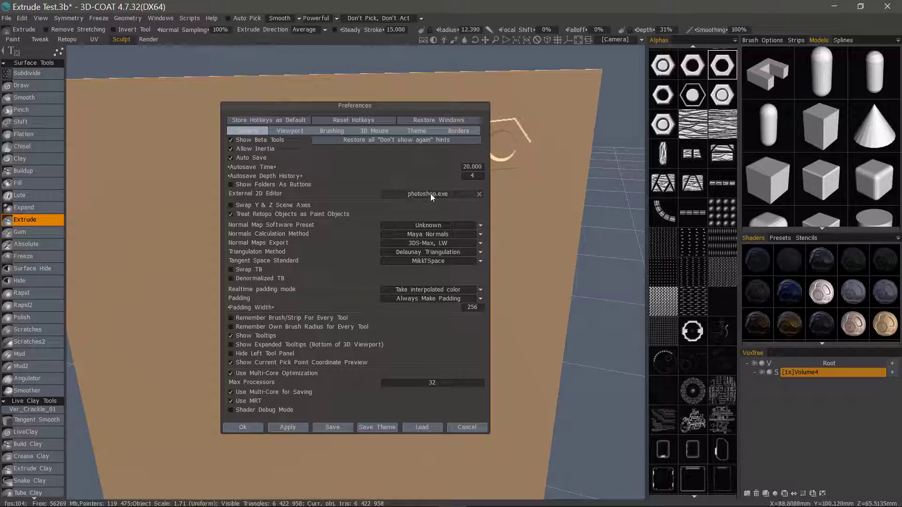
mouse_move(429, 194)
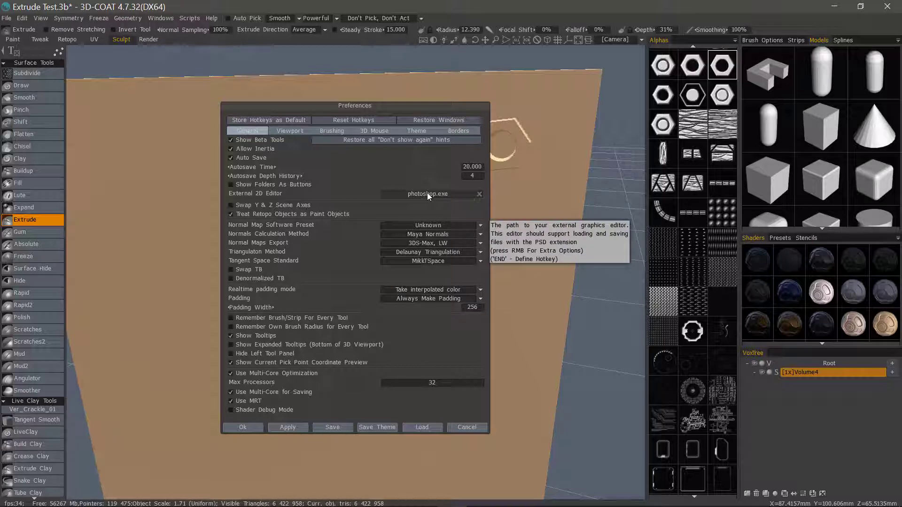
click(472, 428)
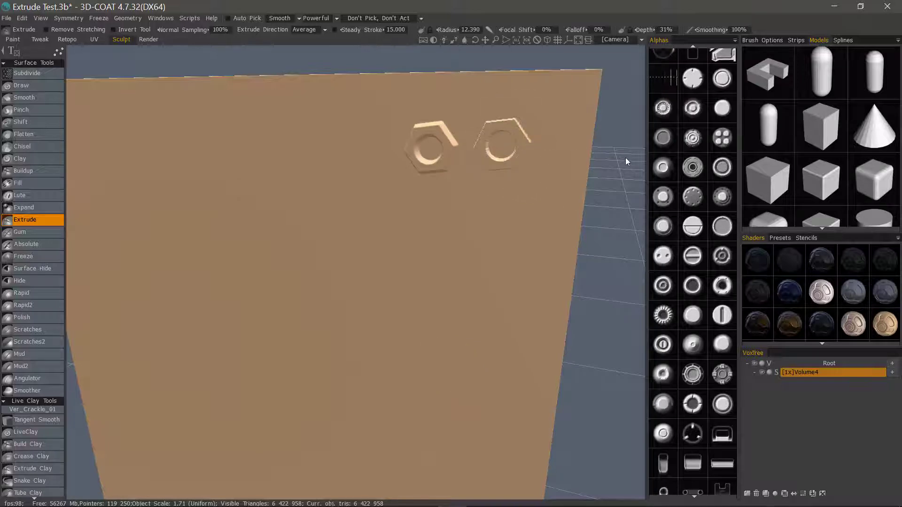
Step: Stamp a notched ring alpha on the plate below the two hex nuts
scroll(674, 224, up, 2)
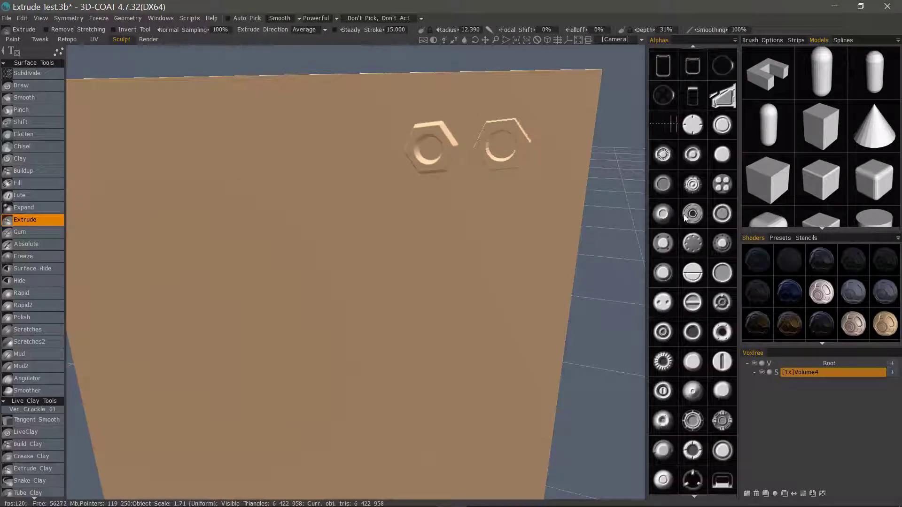
click(694, 451)
click(429, 224)
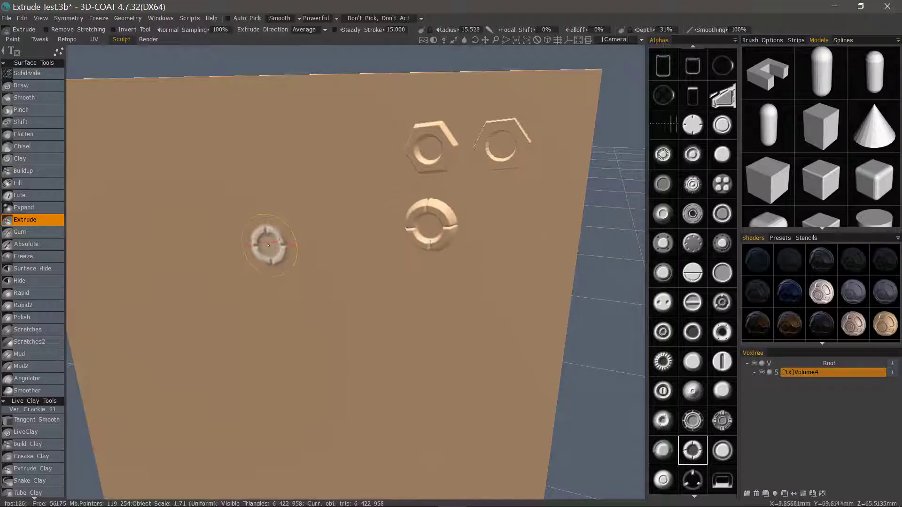
alt+drag(268, 245, 483, 284)
Step: Send the hex-nut alpha to the external editor, opening pen.psd in Photoshop
scroll(695, 217, up, 10)
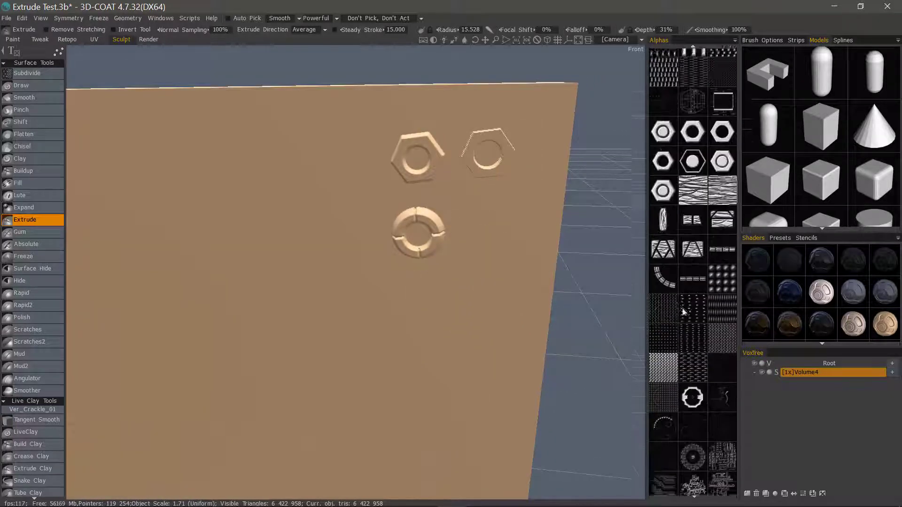
right_click(681, 337)
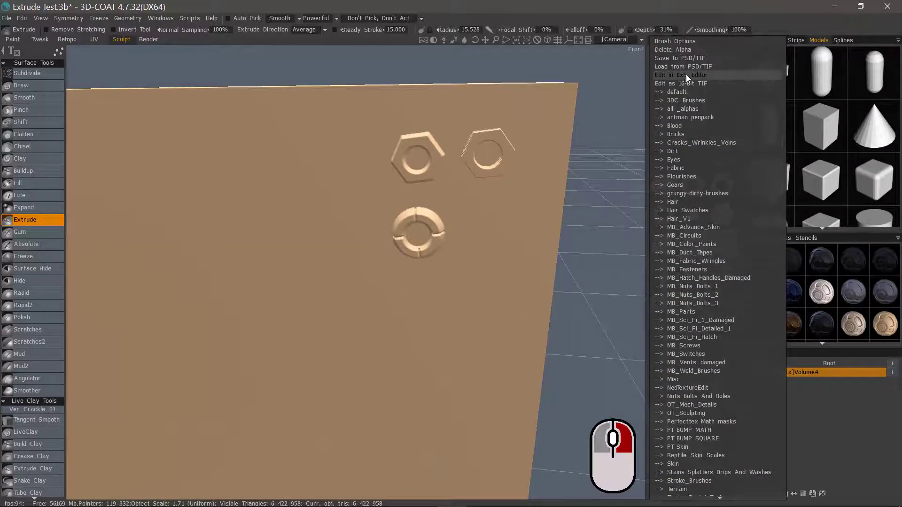
click(684, 74)
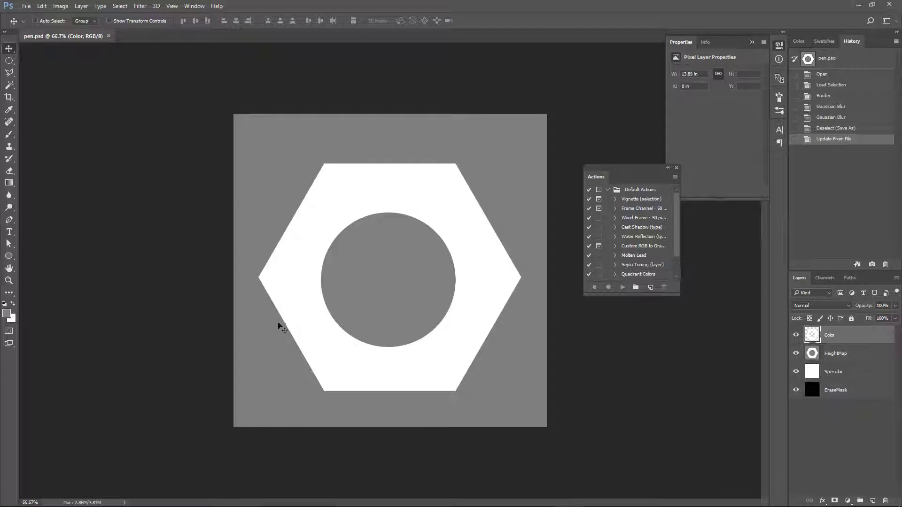
key(ctrl)
key(ctrl+equal)
key(ctrl+equal)
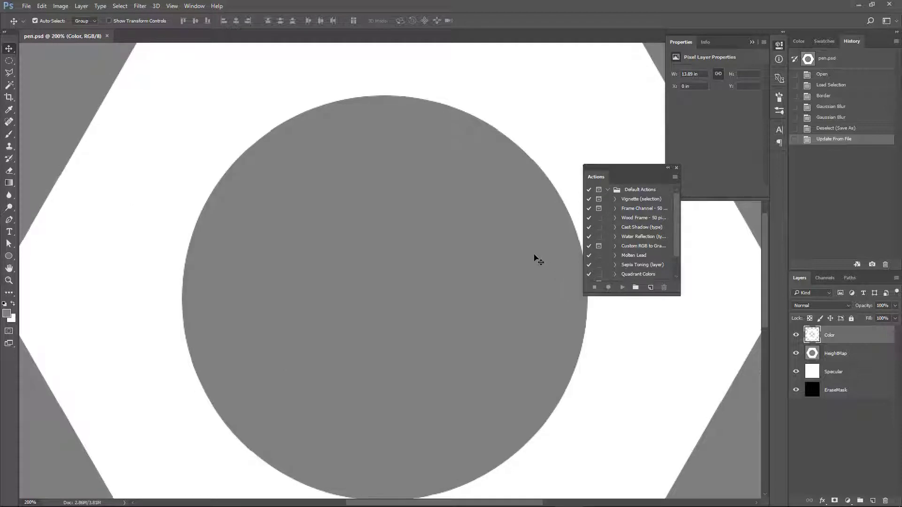
key(ctrl+equal)
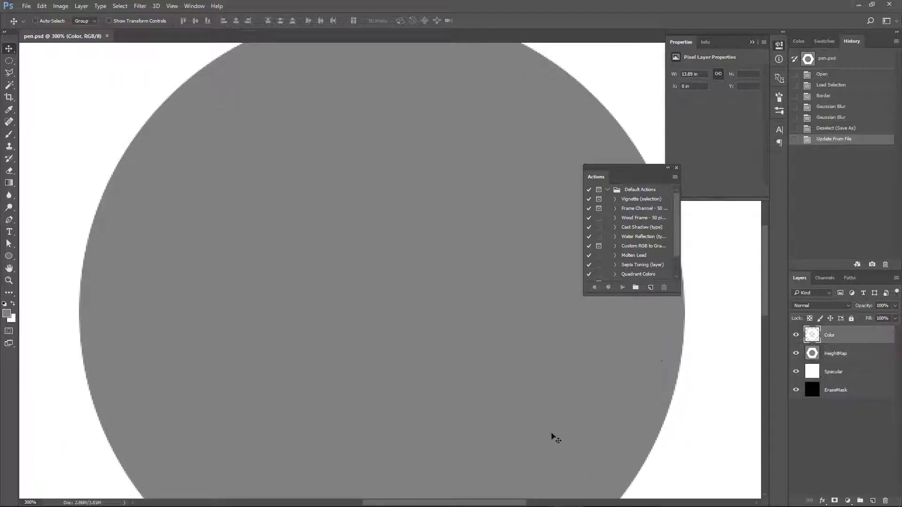
drag(554, 133, 290, 324)
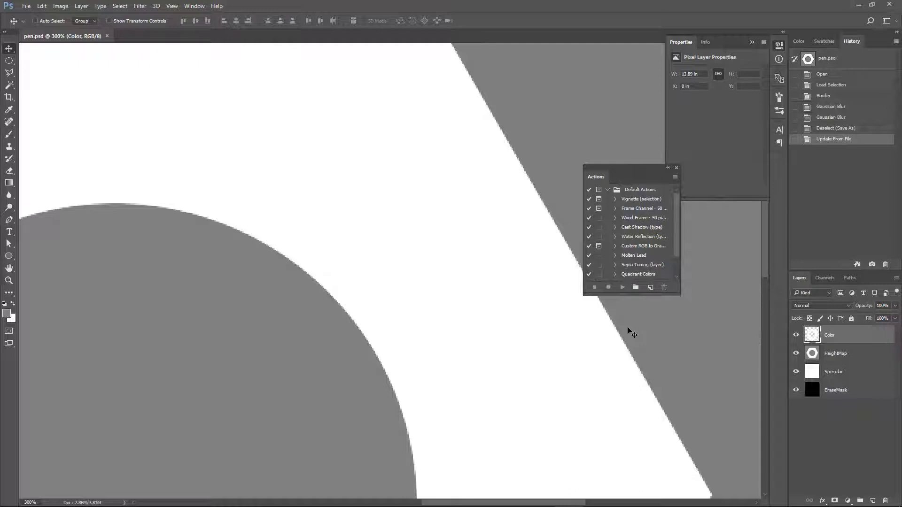
alt+scroll(332, 335, down, 6)
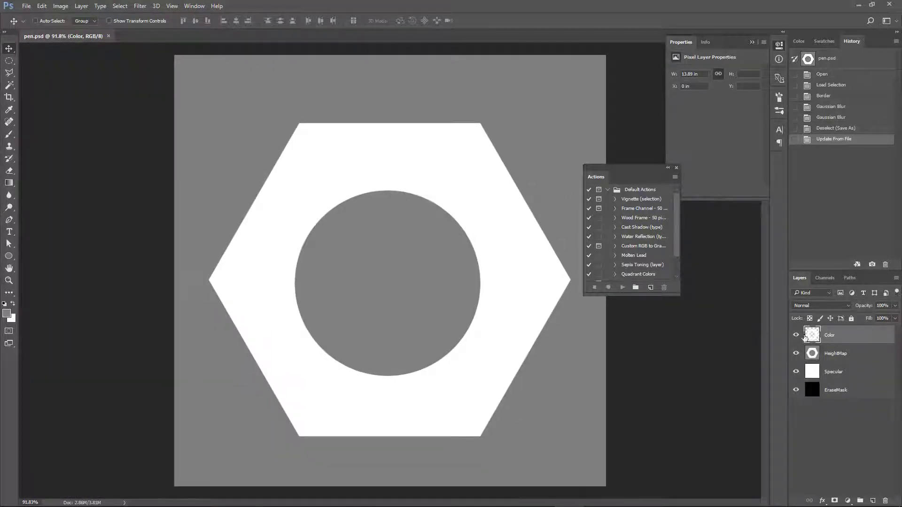
Step: Select the hex-nut shape from the Color layer and turn it into a 20 px border
key(ctrl)
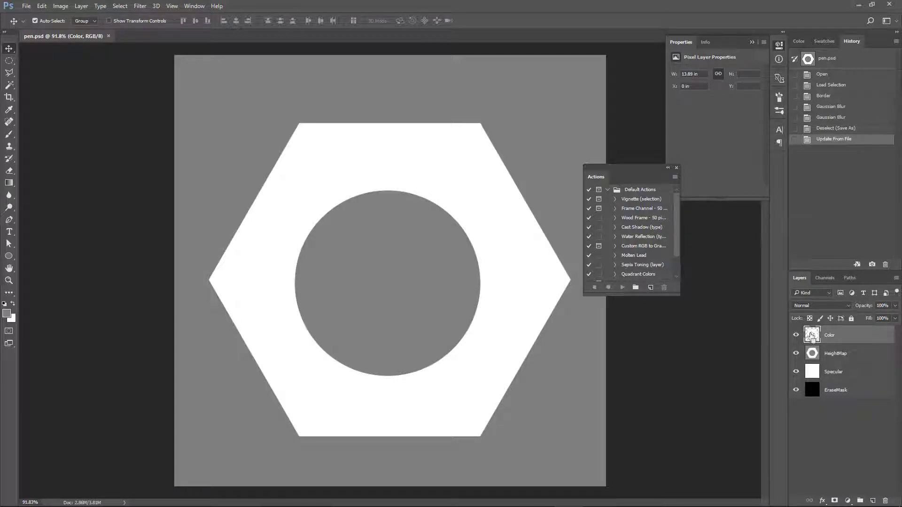
ctrl+click(812, 338)
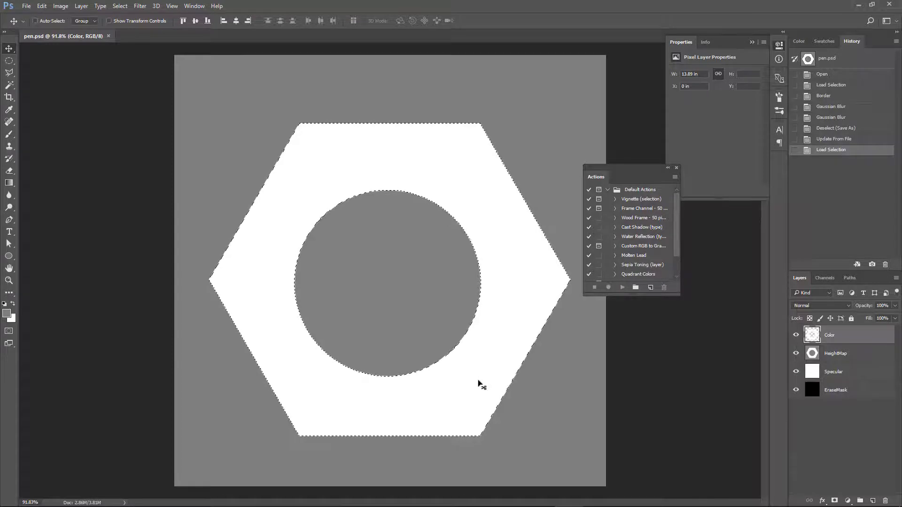
click(120, 5)
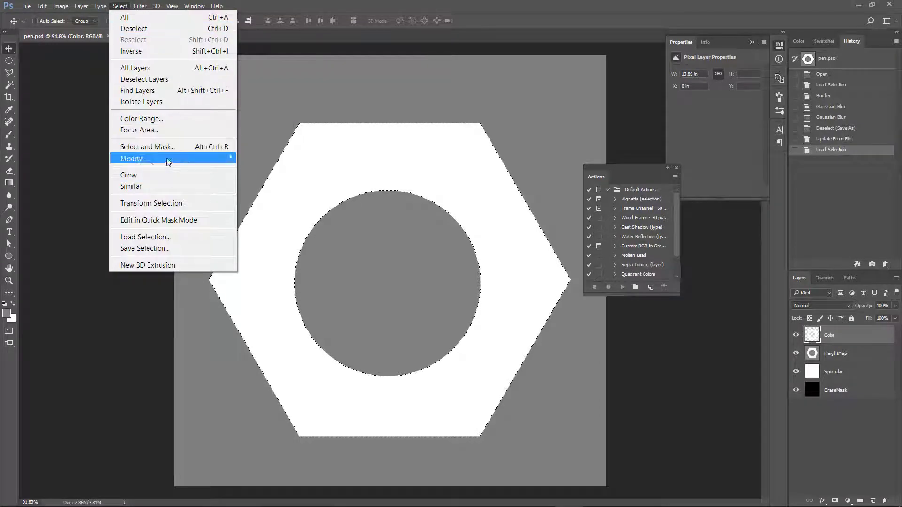
mouse_move(178, 161)
click(258, 158)
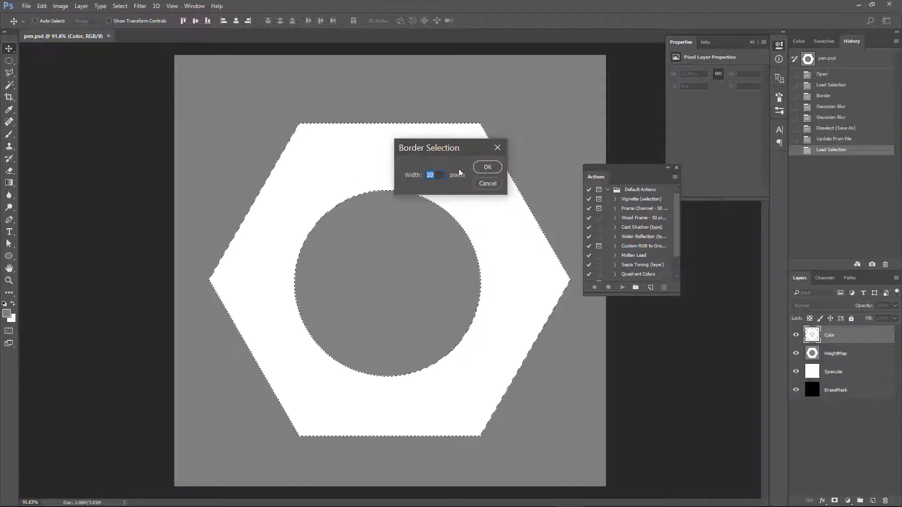
click(487, 167)
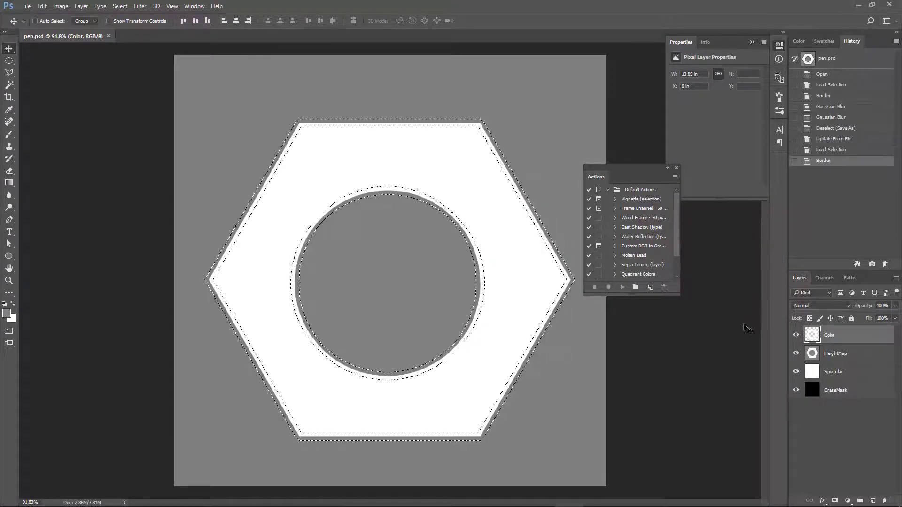
Step: Apply a Gaussian Blur of radius 4.4 to the Color layer
click(143, 6)
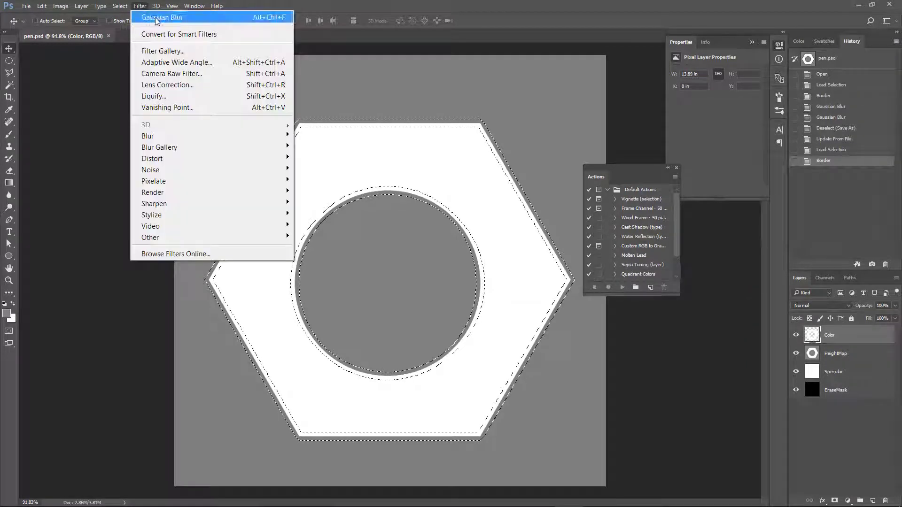
mouse_move(179, 141)
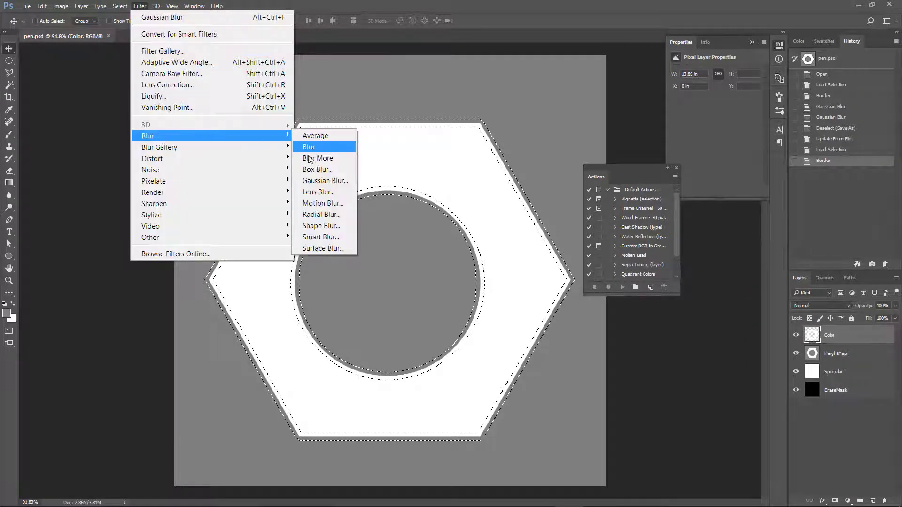
click(318, 181)
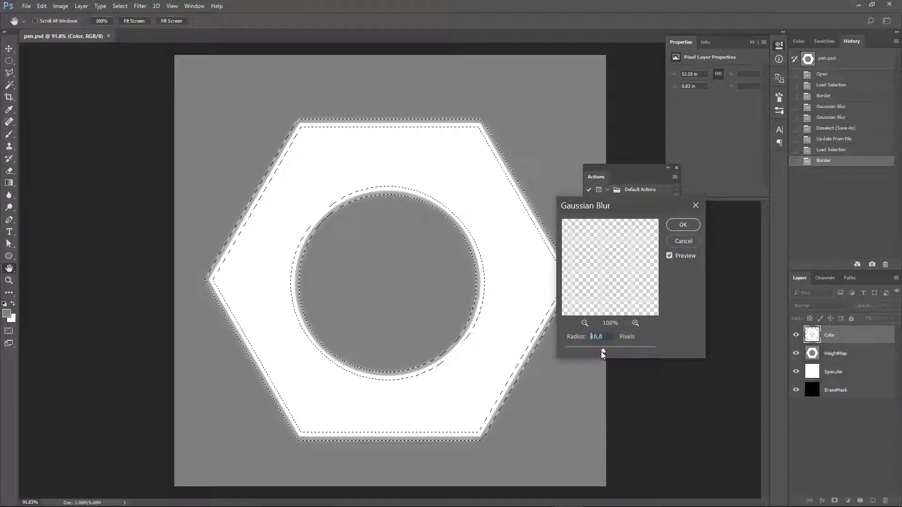
mouse_move(600, 352)
mouse_down()
mouse_move(587, 352)
mouse_move(598, 352)
mouse_up()
click(682, 225)
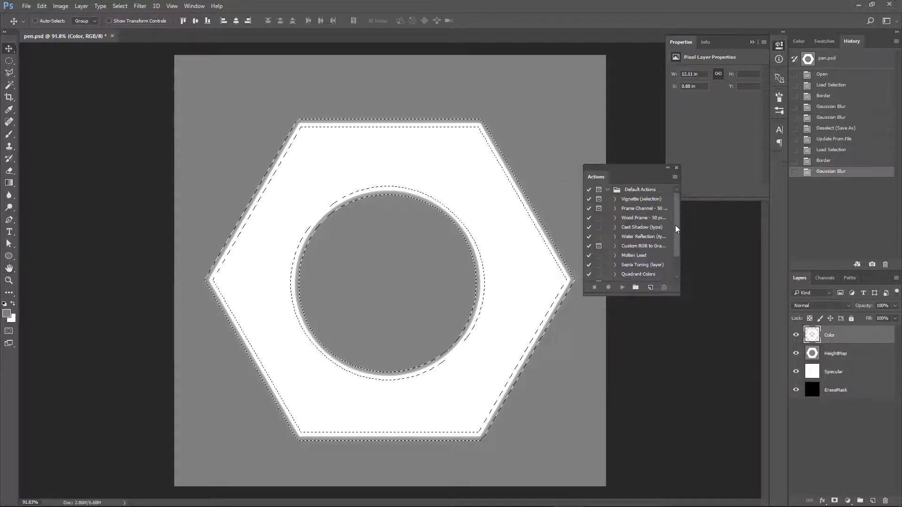
Step: Reapply the same Gaussian Blur to the HeightMap layer and deselect
click(835, 357)
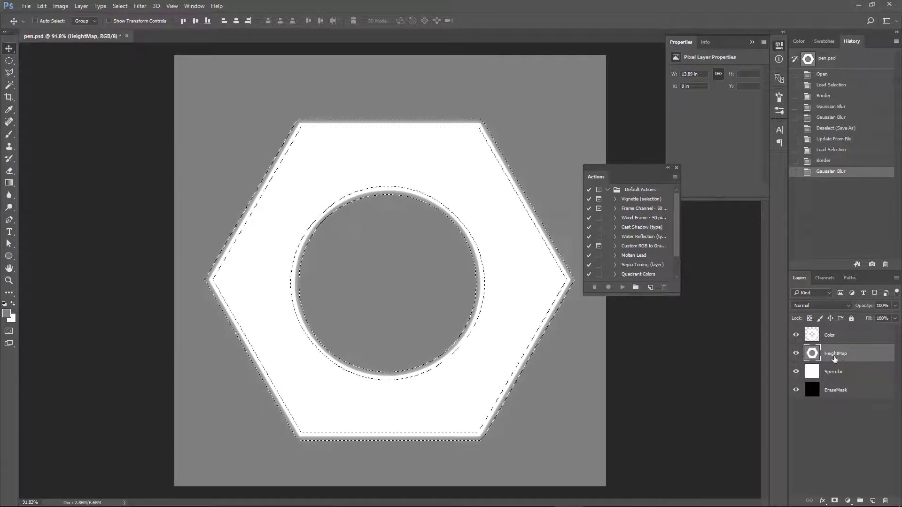
click(140, 6)
click(155, 14)
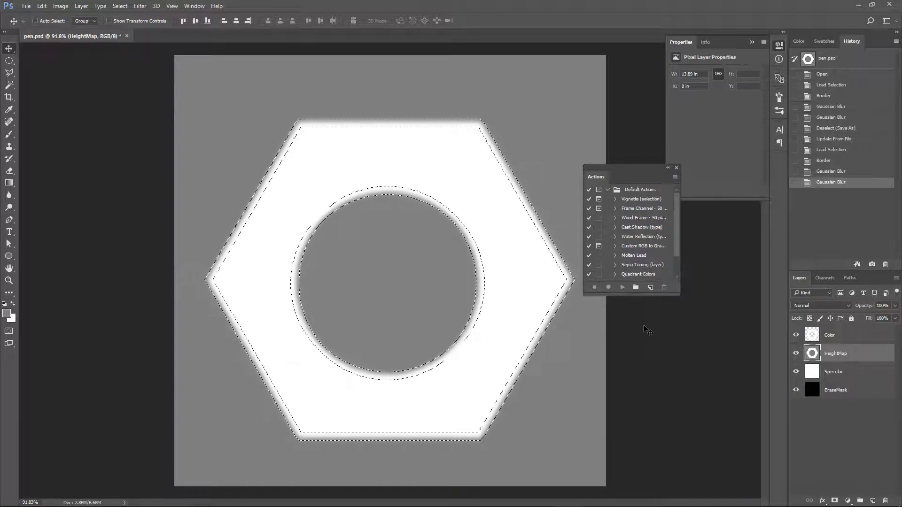
key(ctrl+d)
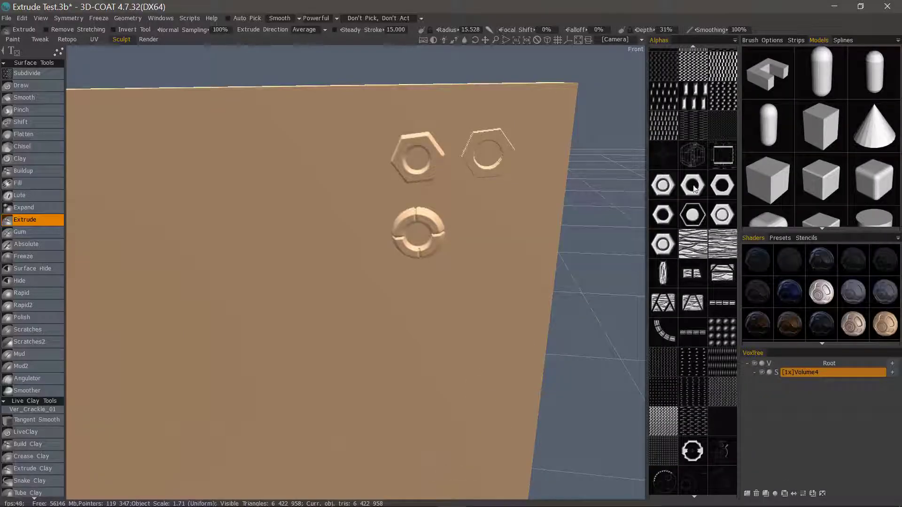
Step: Load Sci_Fi_Alpha_112.jpg from the Sci-Fi folder as the Extrude tool's shape
mouse_move(104, 58)
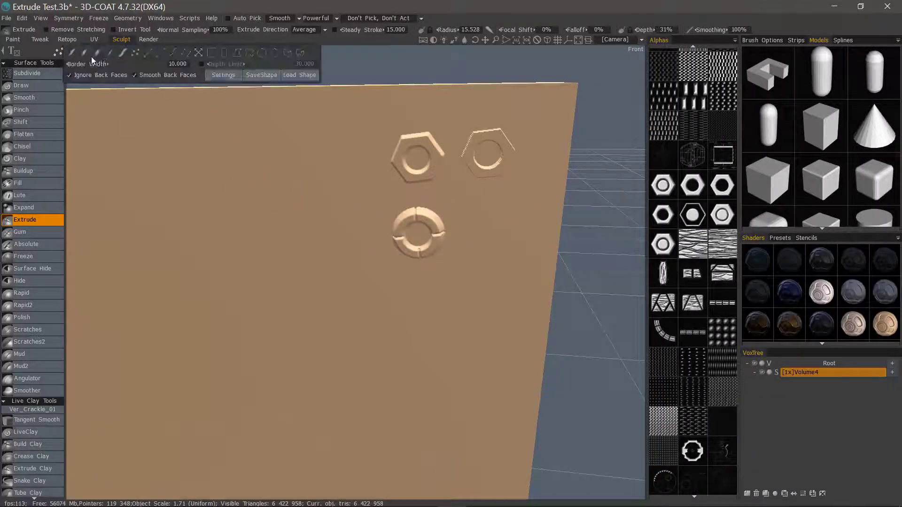
click(298, 75)
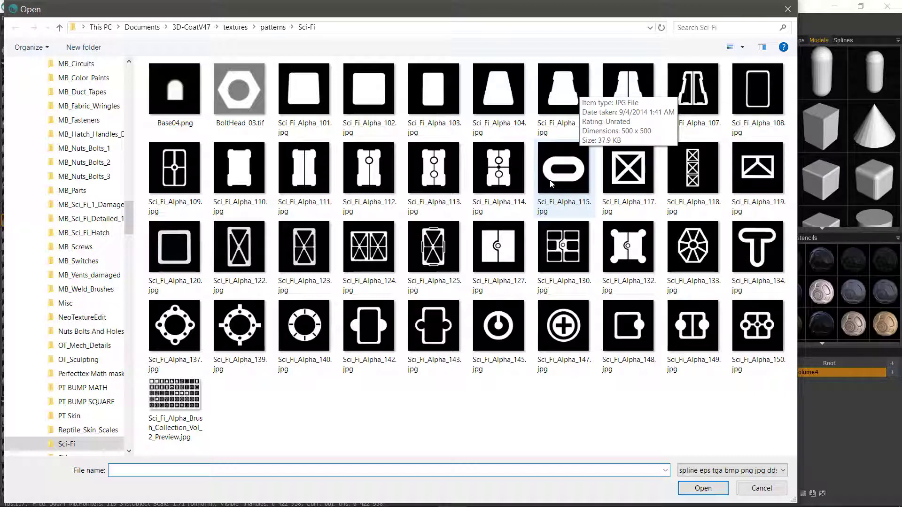
click(367, 182)
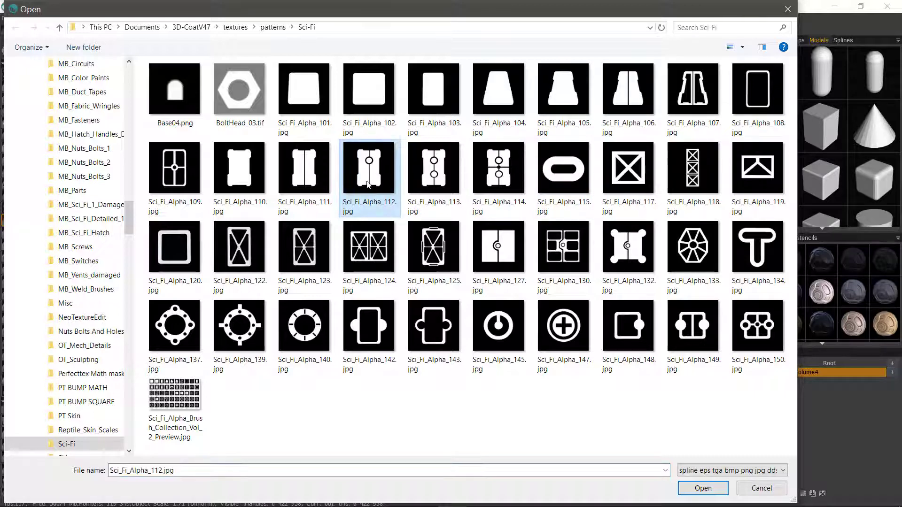
double_click(375, 183)
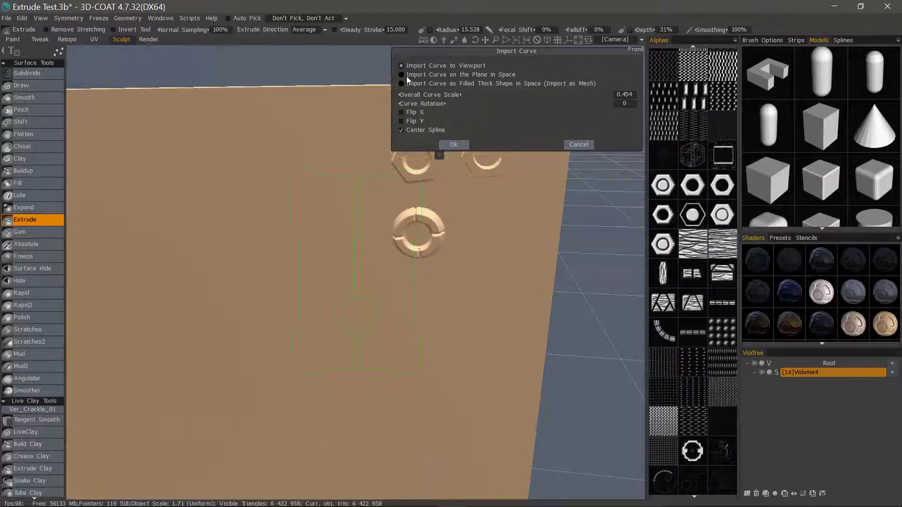
Step: Import the curve to the viewport with Flip X/Y off and Overall Curve Scale 0.512
click(403, 76)
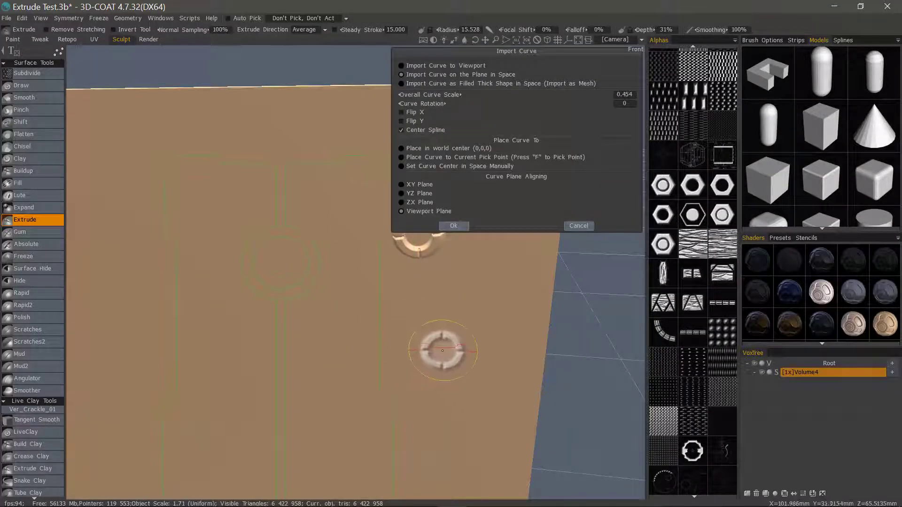
click(626, 94)
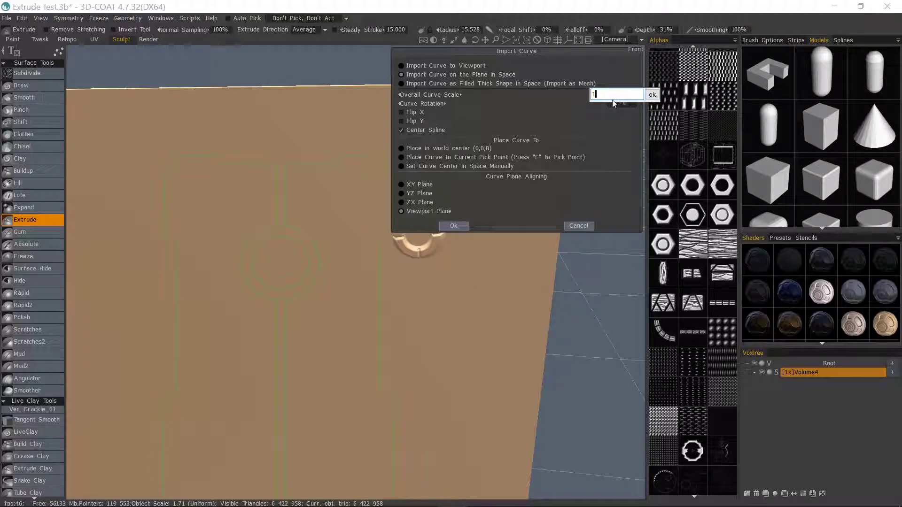
key(Return)
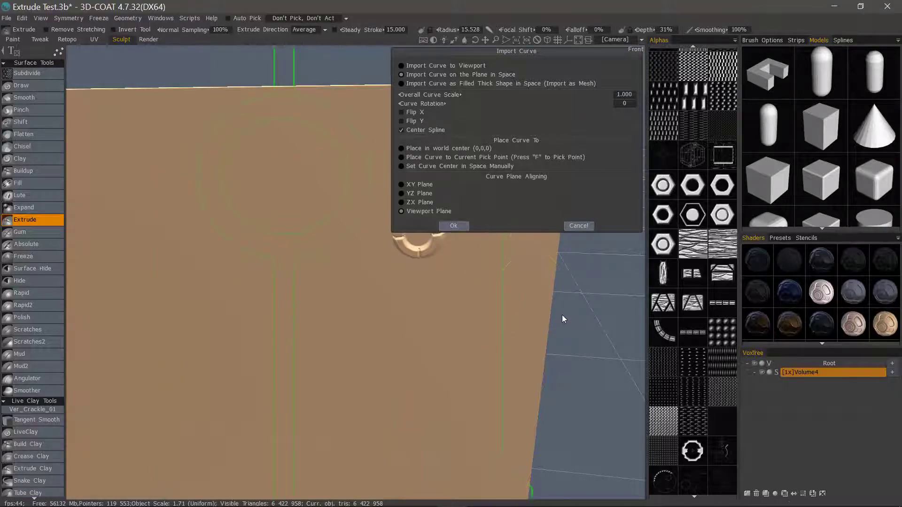
click(416, 66)
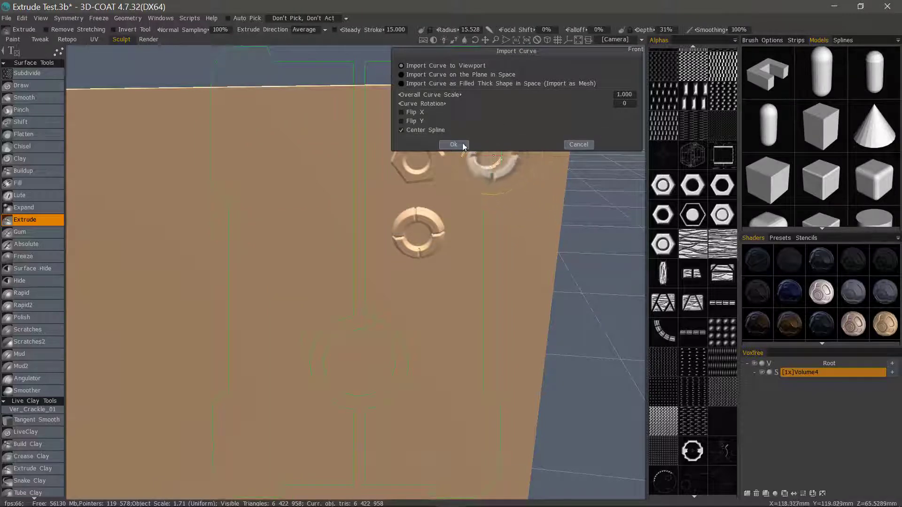
click(401, 111)
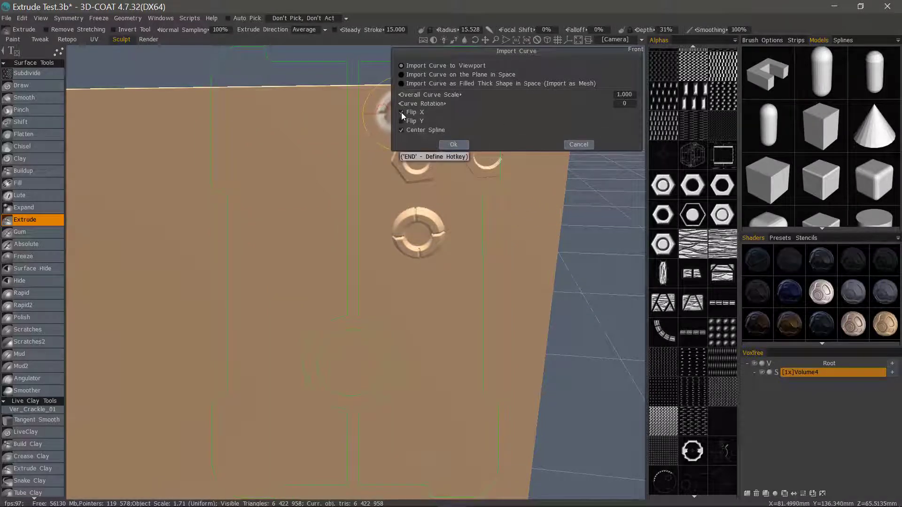
click(402, 112)
click(401, 121)
click(402, 121)
drag(557, 95, 560, 105)
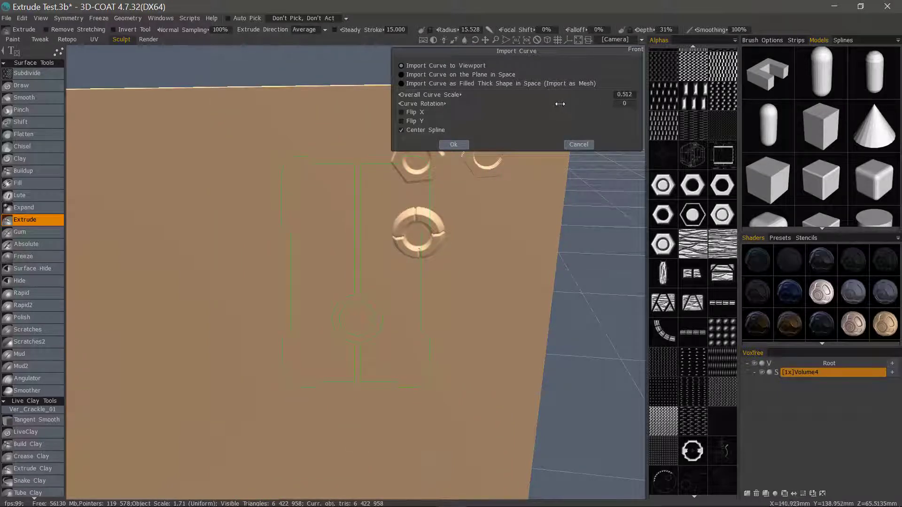
Step: Confirm the import, move the curve to the plate's left side, and extrude it
click(453, 144)
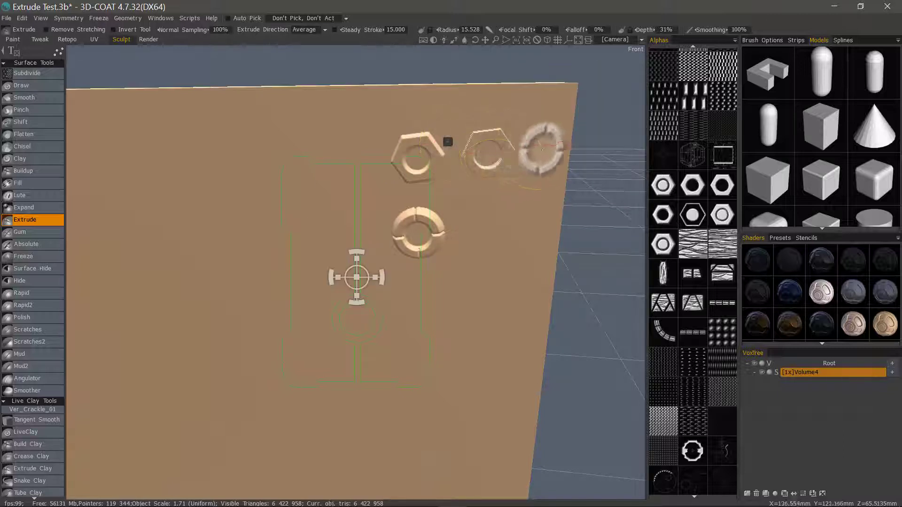
drag(365, 269, 267, 239)
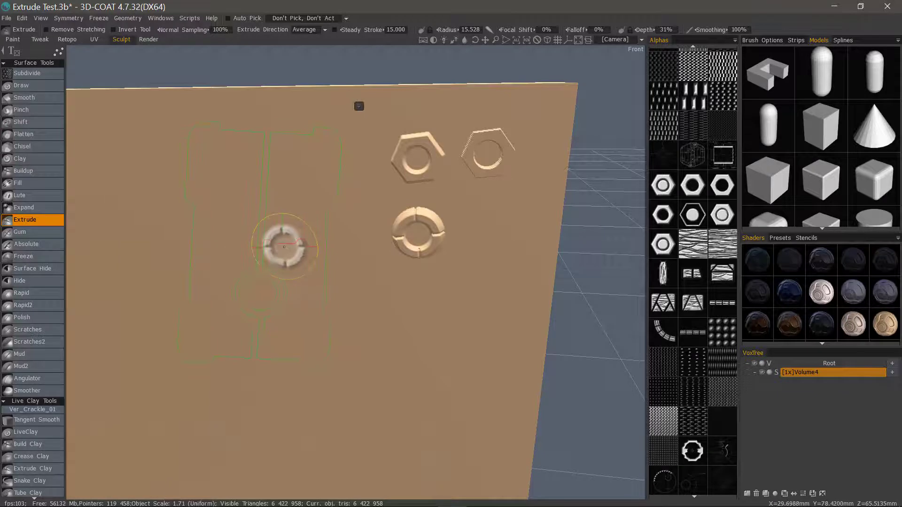
click(354, 109)
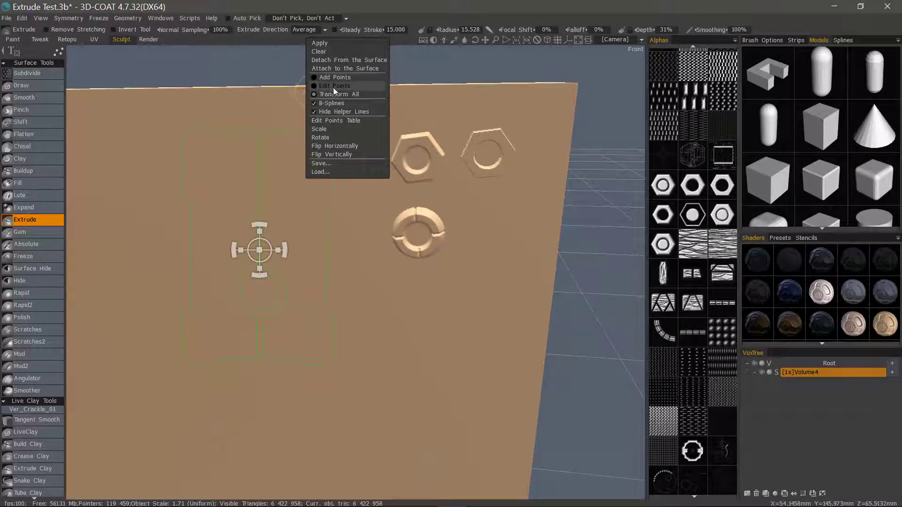
click(325, 234)
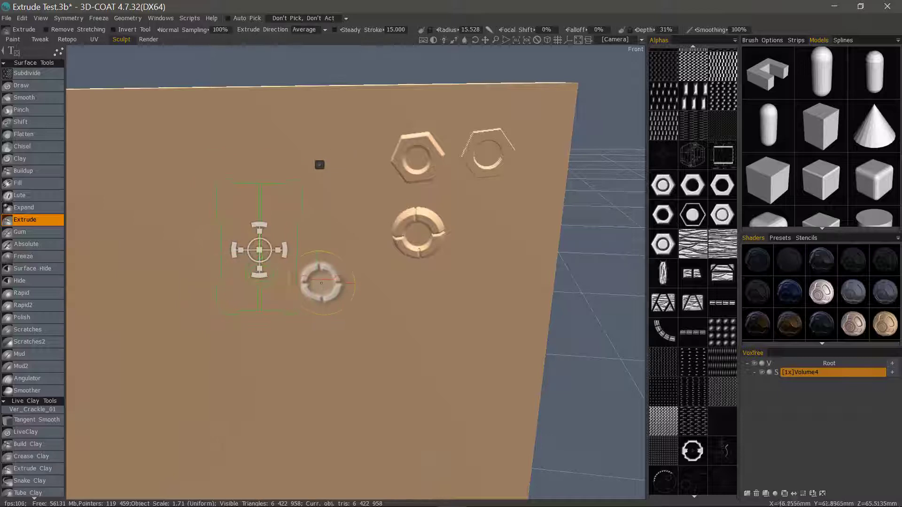
key(Return)
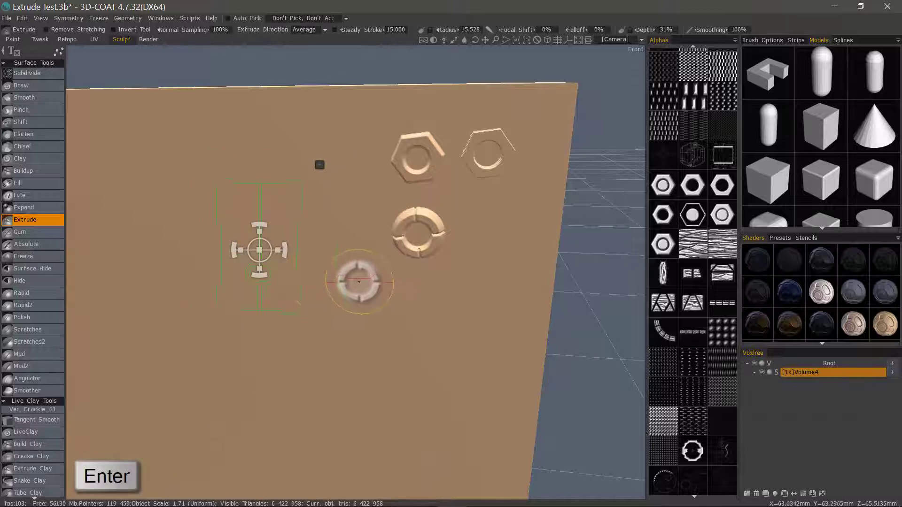
Step: Apply the first panel, then extrude a second copy of the shape lower right
right_click(320, 164)
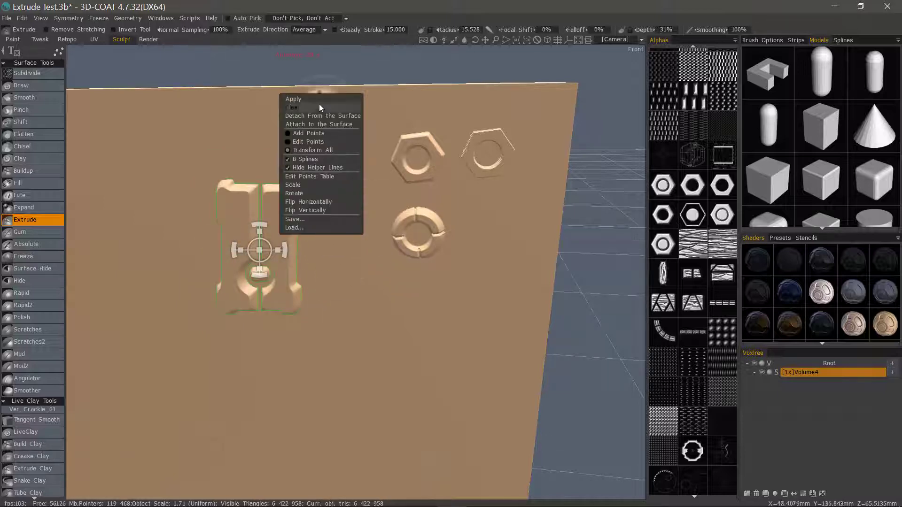
click(315, 99)
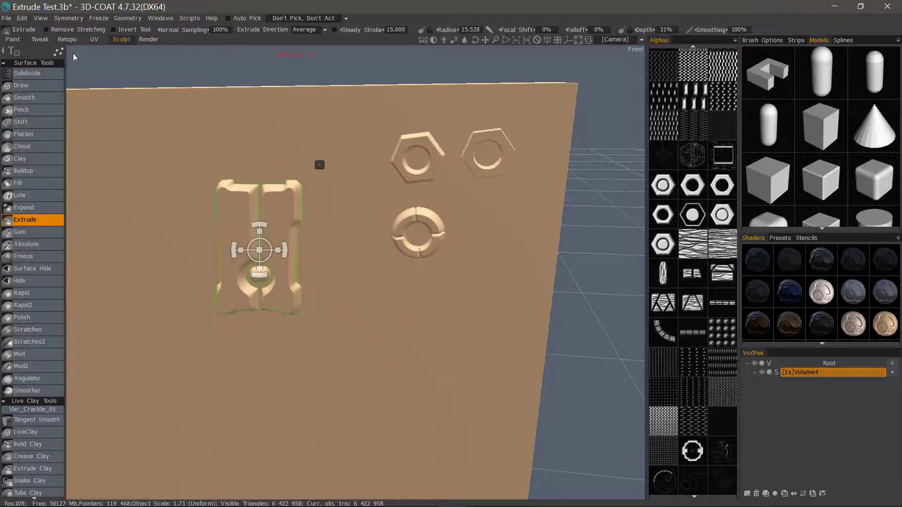
mouse_move(59, 51)
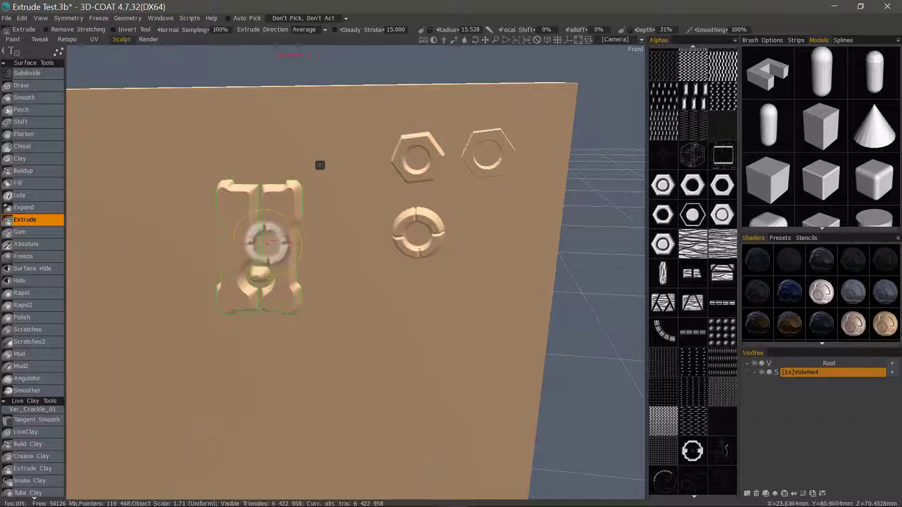
click(373, 345)
key(Return)
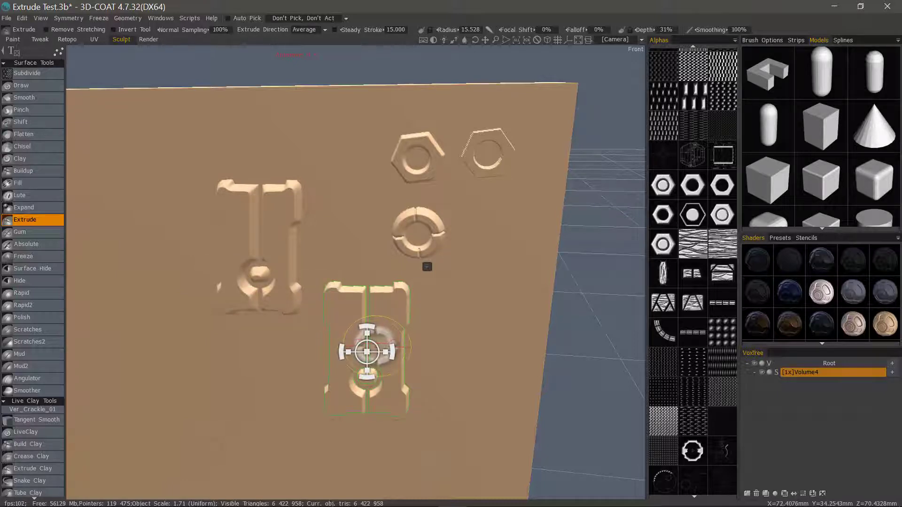
Step: Shift the next stamp outline leftward and zoom in on the plate
drag(376, 346, 266, 334)
alt+right_drag(266, 334, 270, 338)
alt+drag(271, 339, 248, 337)
alt+right_drag(248, 337, 247, 343)
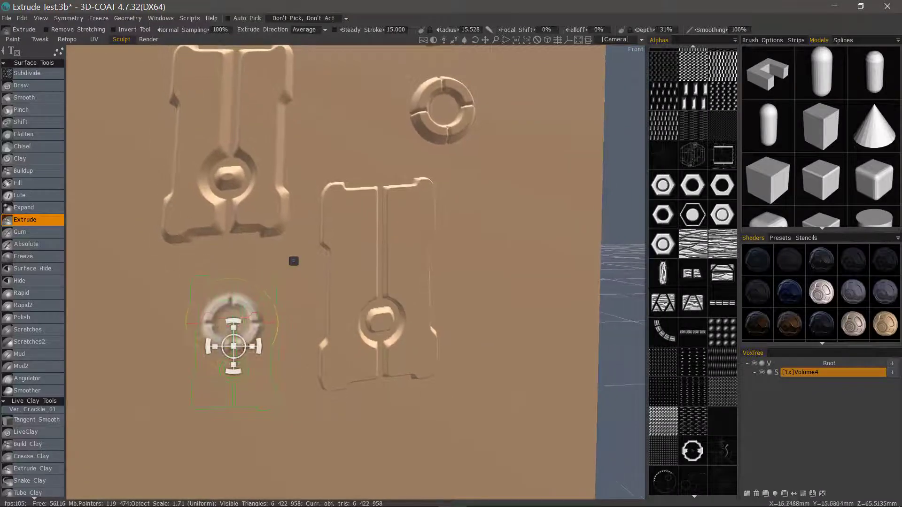
Step: In flat front view, extrude the crosshair shape at the plate's upper-left corner
click(548, 39)
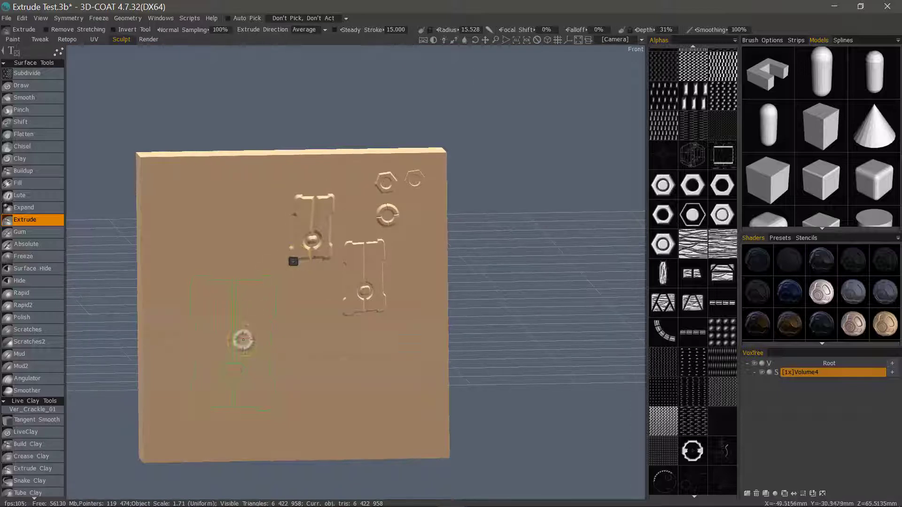
shift+drag(495, 298, 492, 297)
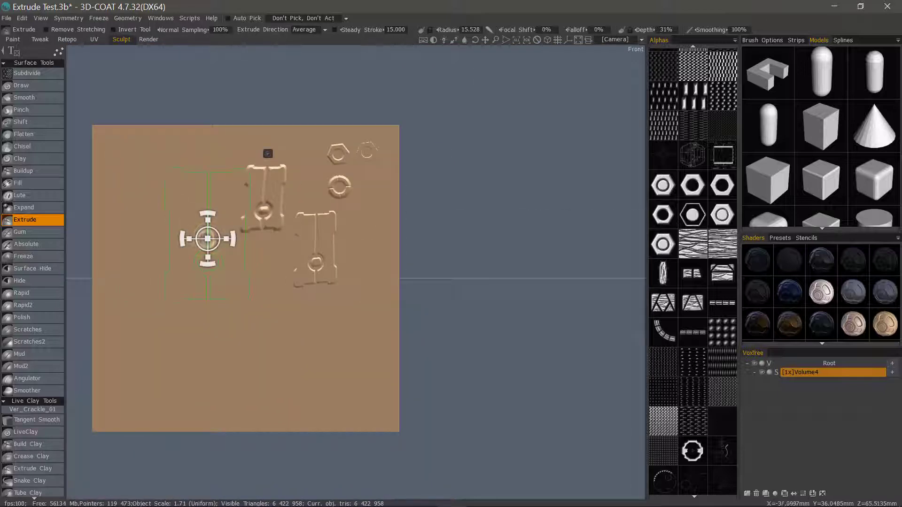
right_drag(208, 238, 171, 238)
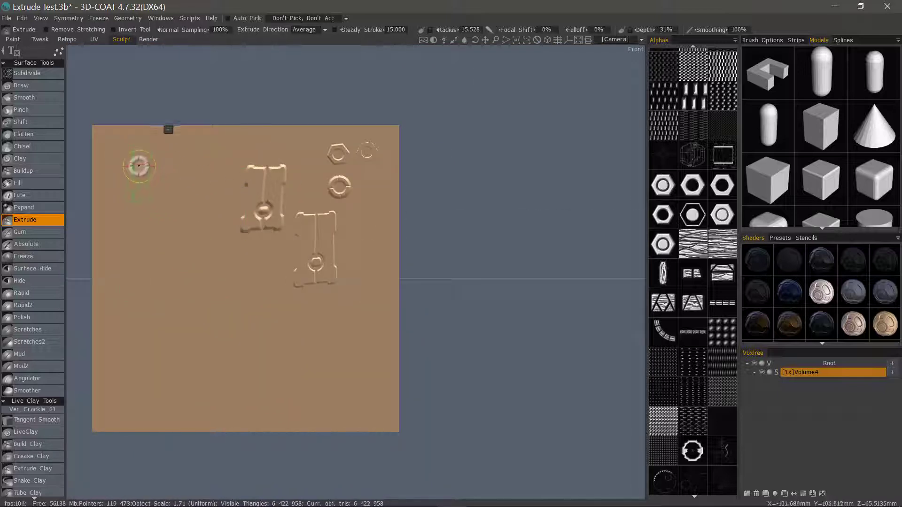
click(58, 55)
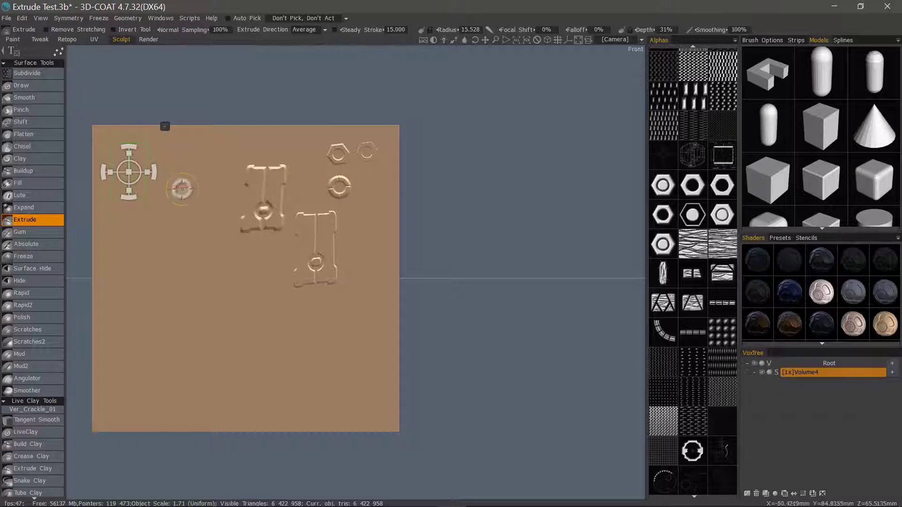
key(Return)
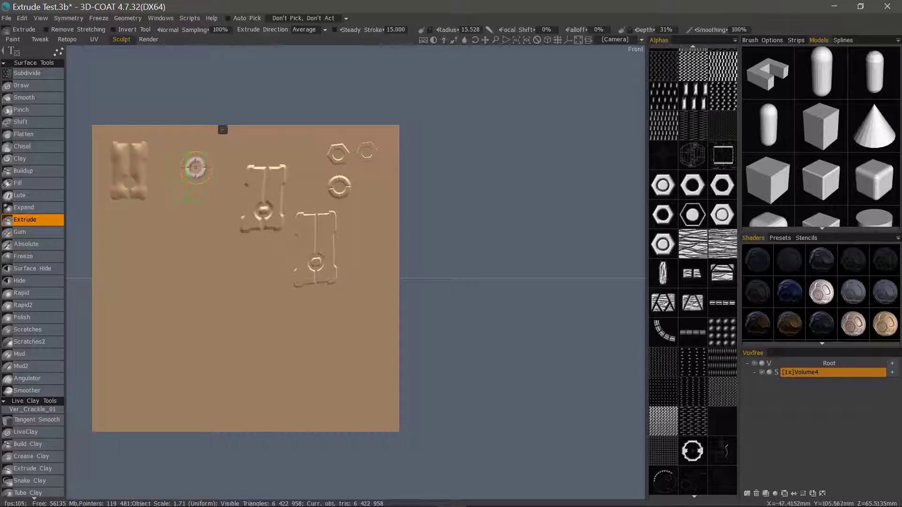
Step: Change the Border Width value in the stroke-mode toolbar
mouse_move(61, 57)
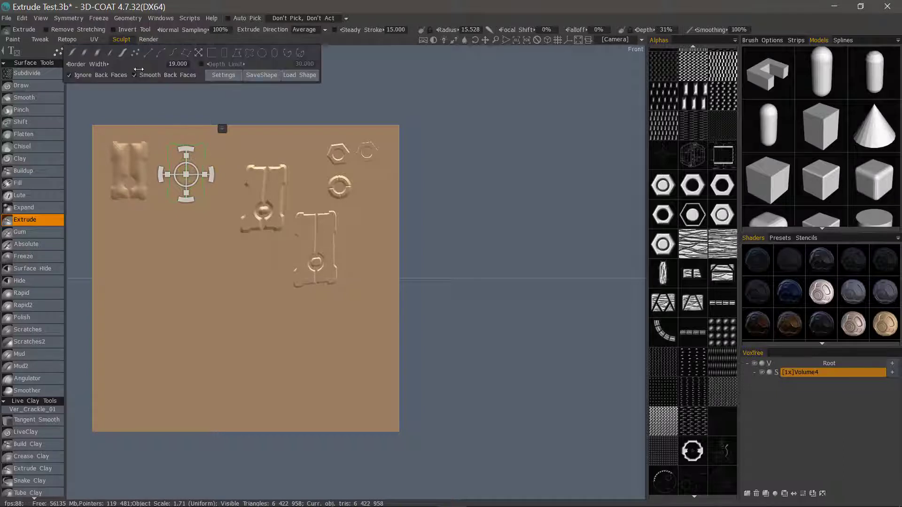
click(174, 65)
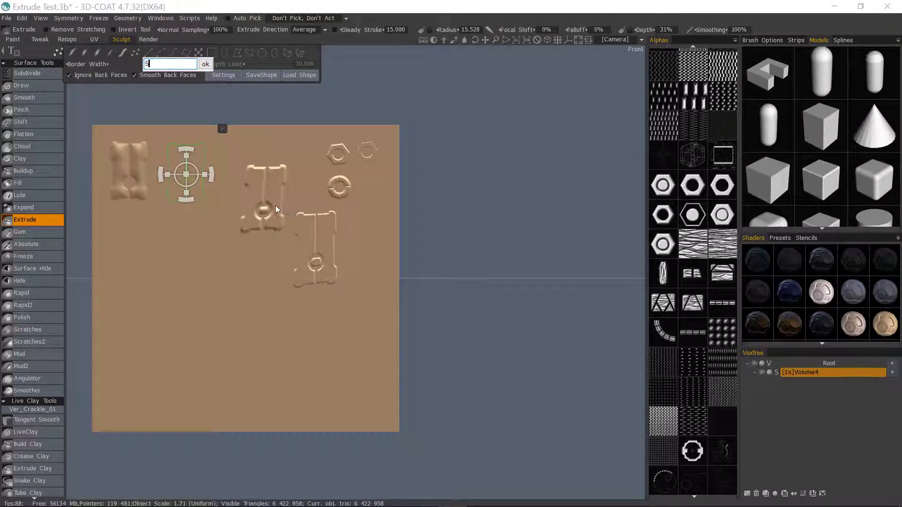
key(Return)
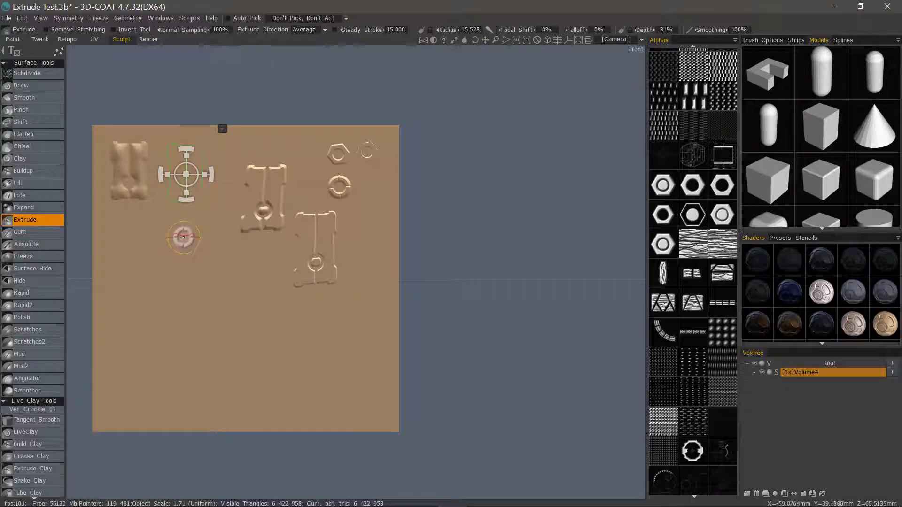
Step: Extrude the shape beside the top-left relief, then cancel the leftover outline
key(Return)
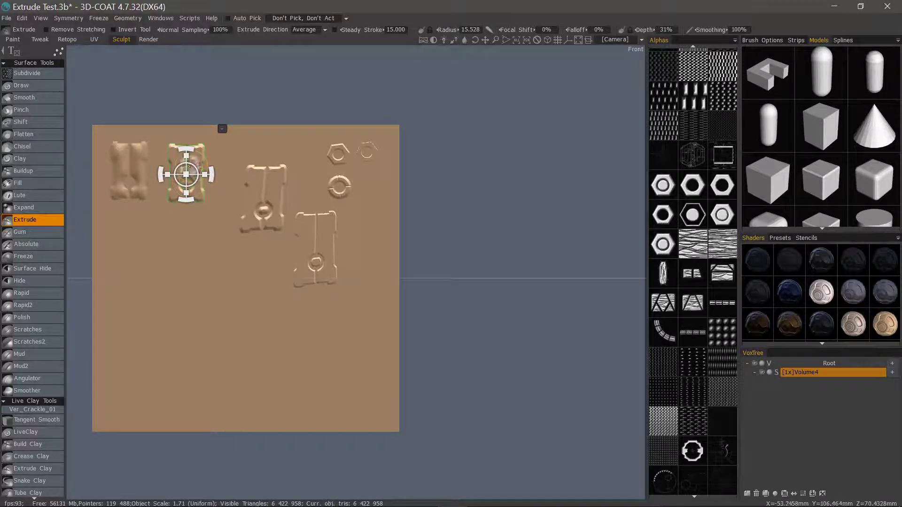
drag(192, 167, 184, 262)
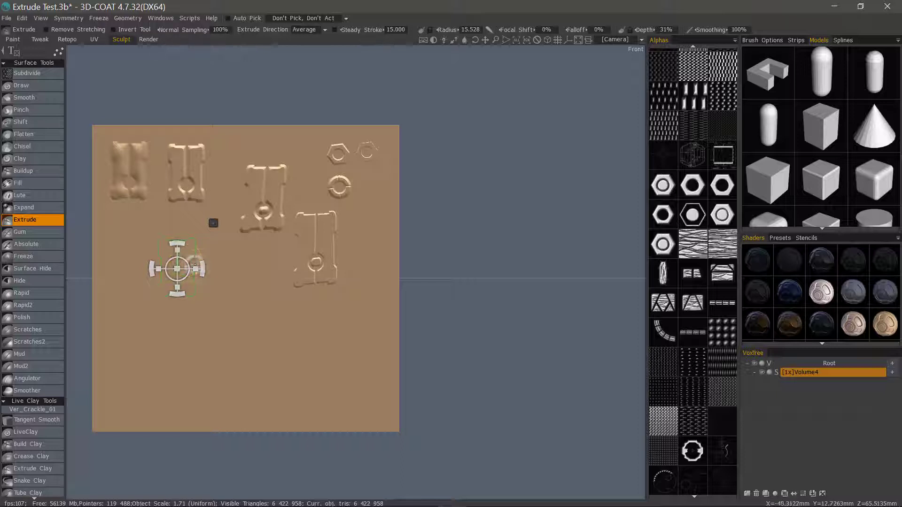
key(Escape)
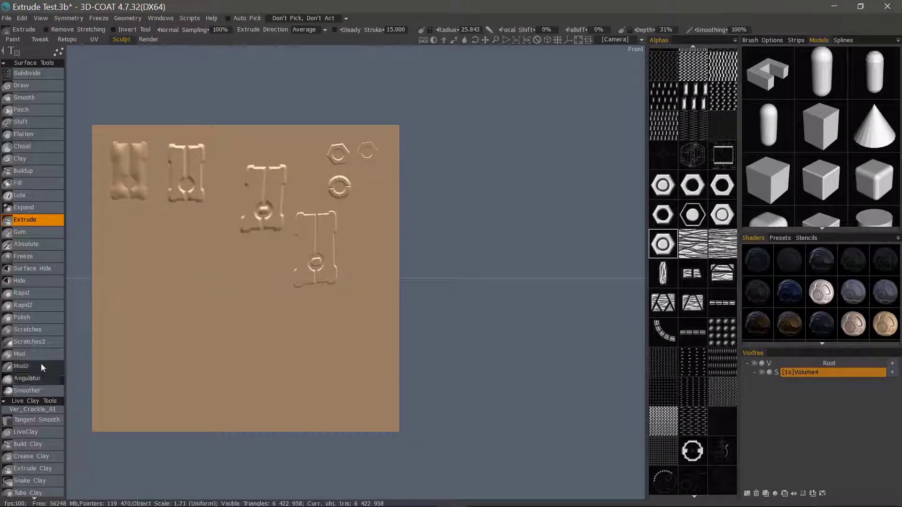
Step: With the Move tool, stamp a large hex nut on the plate's left side, then shrink the stamp
scroll(41, 363, down, 15)
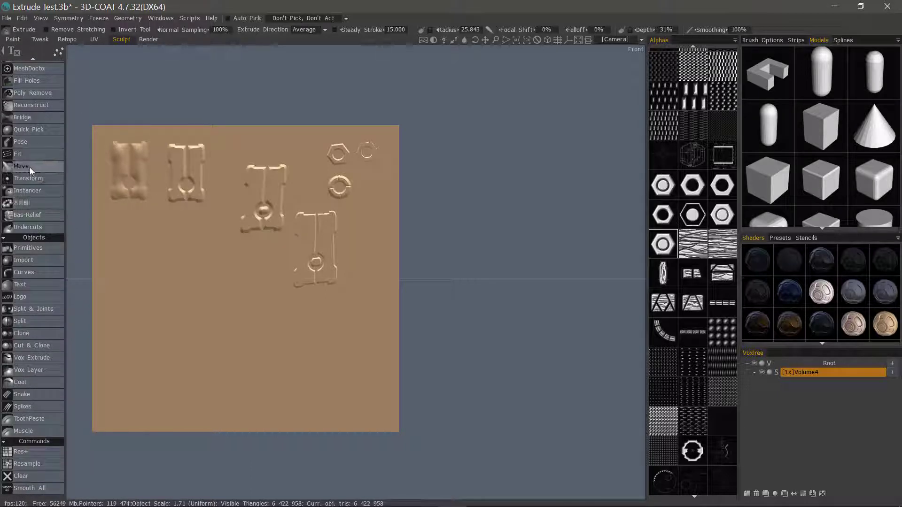
click(36, 168)
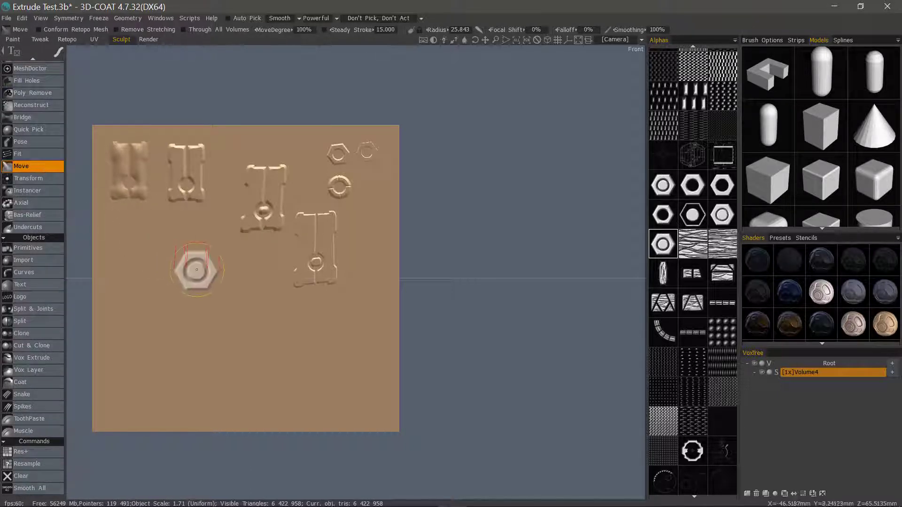
mouse_move(199, 270)
mouse_down()
mouse_move(206, 271)
mouse_move(201, 249)
mouse_move(192, 252)
mouse_move(205, 261)
mouse_up()
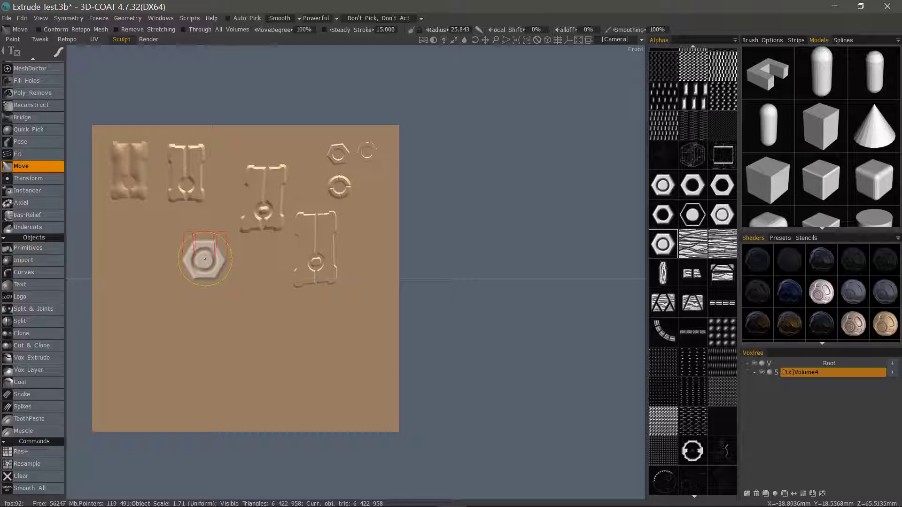
mouse_move(204, 259)
mouse_down()
mouse_move(277, 264)
mouse_move(200, 262)
mouse_up()
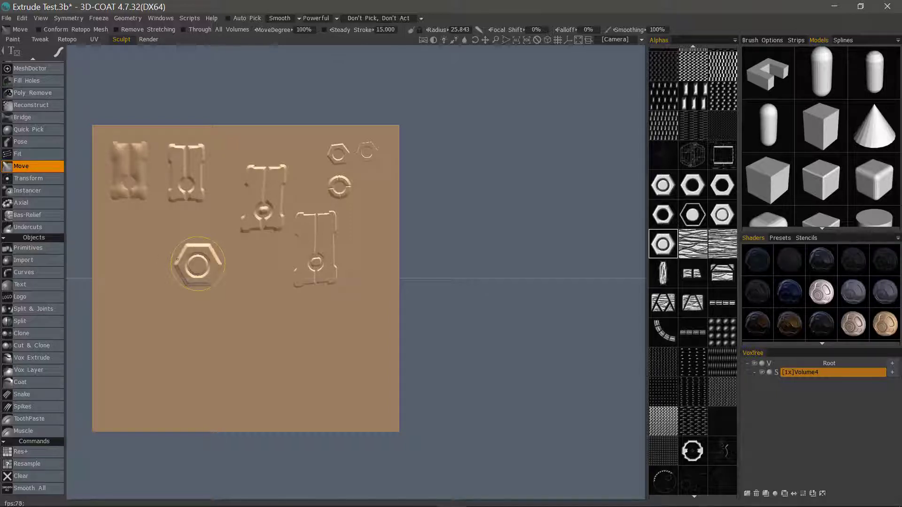
click(178, 259)
alt+drag(292, 316, 228, 271)
right_drag(251, 342, 245, 342)
Step: Stamp three smaller hex nuts in a vertical column down the plate's middle
click(252, 344)
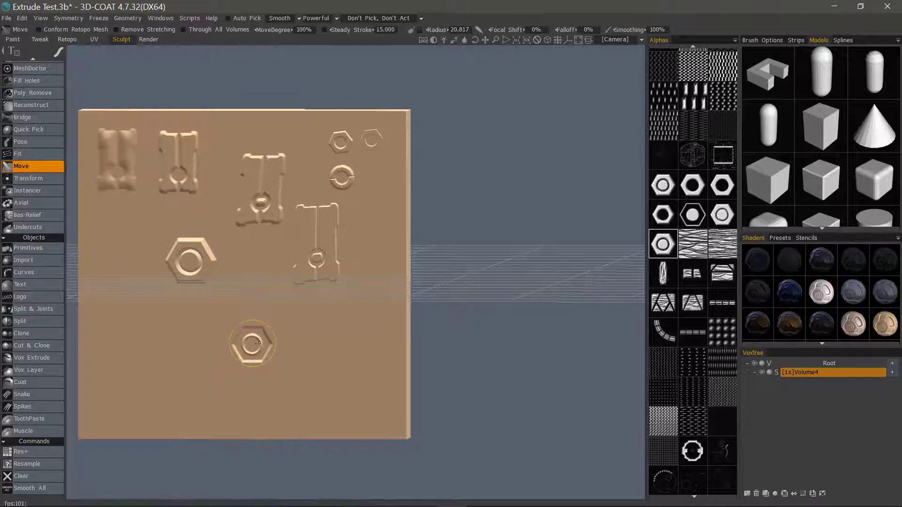
scroll(250, 302, down, 1)
click(253, 308)
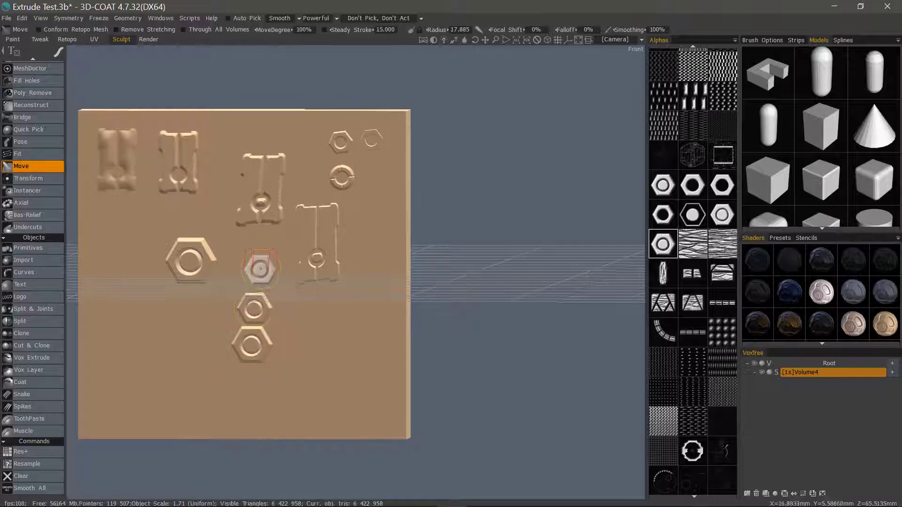
click(255, 275)
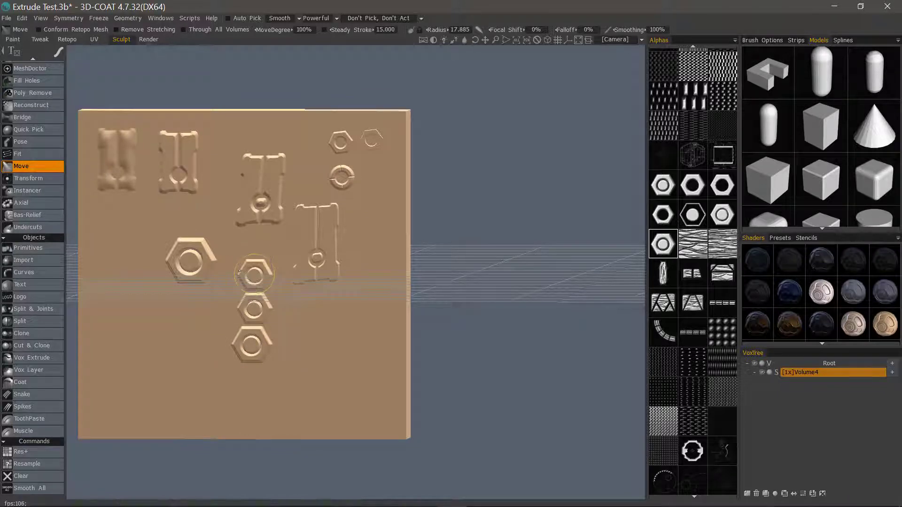
scroll(250, 242, down, 2)
mouse_move(343, 347)
alt+mouse_down()
mouse_move(260, 266)
mouse_move(286, 342)
mouse_move(229, 318)
mouse_move(159, 395)
alt+mouse_up()
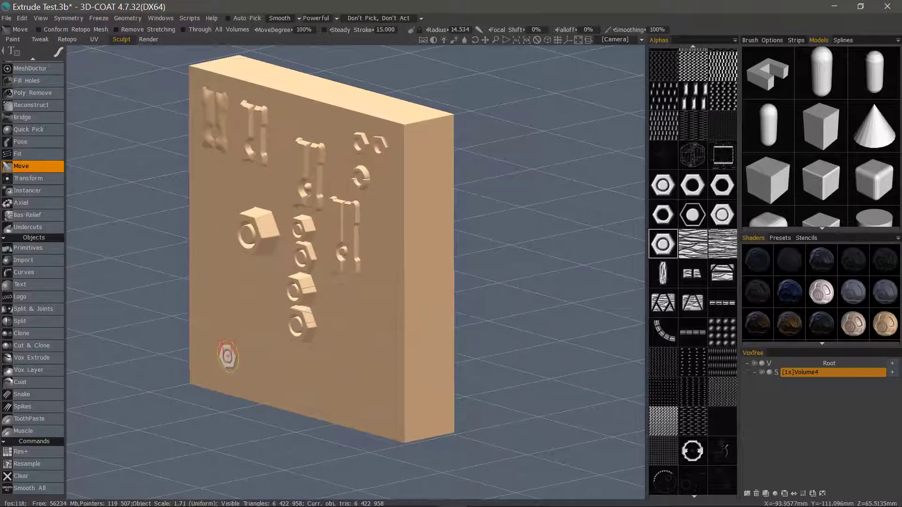
Step: Import a cylinder model and rotate it to lie horizontally through the plate
scroll(788, 193, down, 5)
click(782, 126)
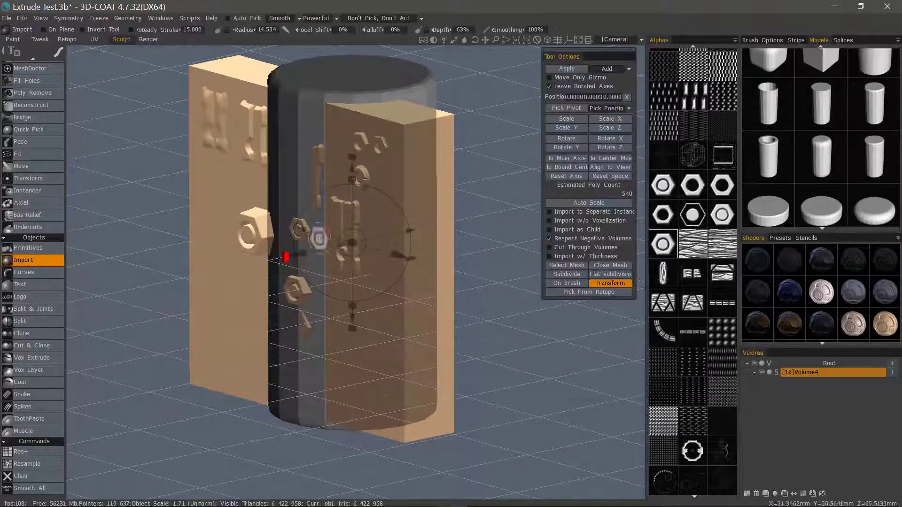
drag(286, 257, 452, 332)
alt+drag(387, 254, 359, 245)
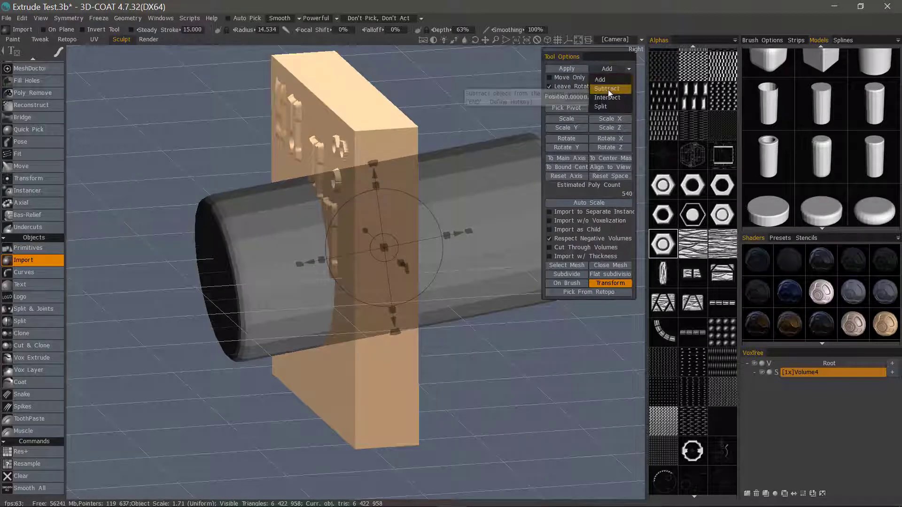
alt+drag(390, 235, 430, 239)
Step: Switch to Primitives, discard the unapplied cylinder and enable Click to Place
click(42, 248)
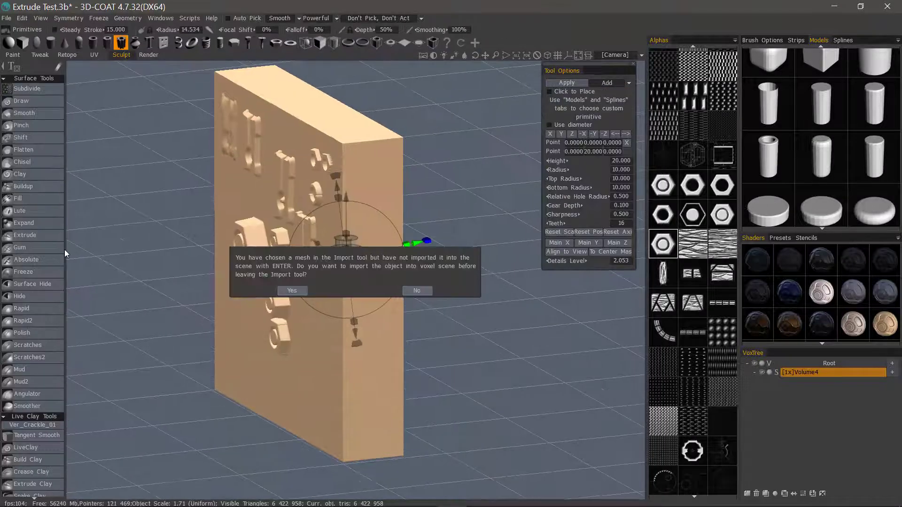
click(412, 288)
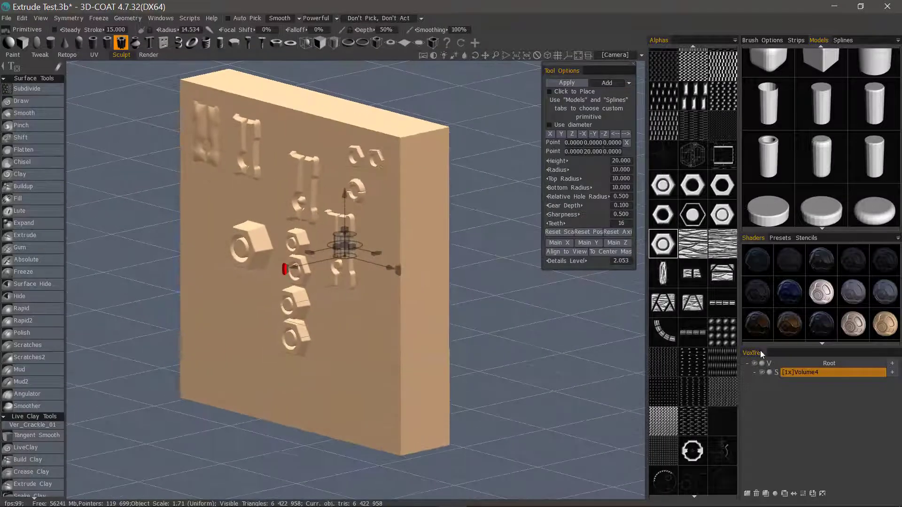
alt+middle_drag(588, 297, 612, 296)
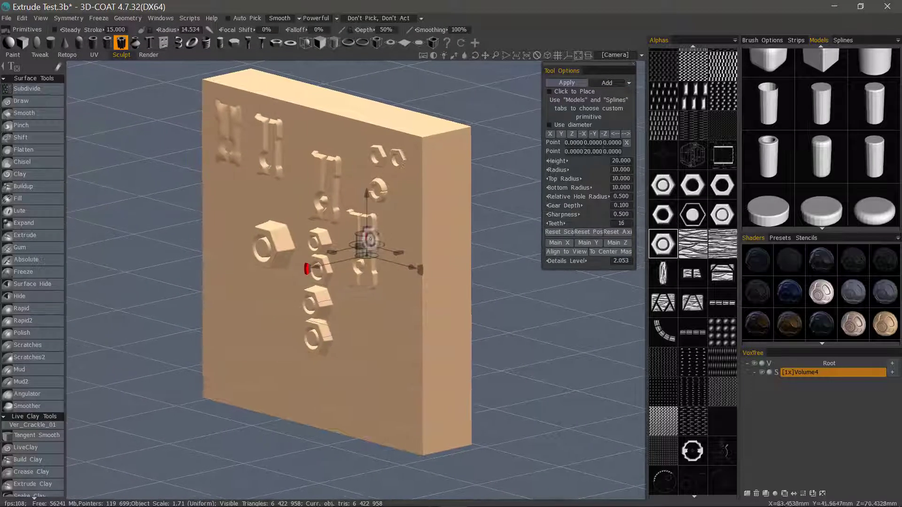
click(549, 91)
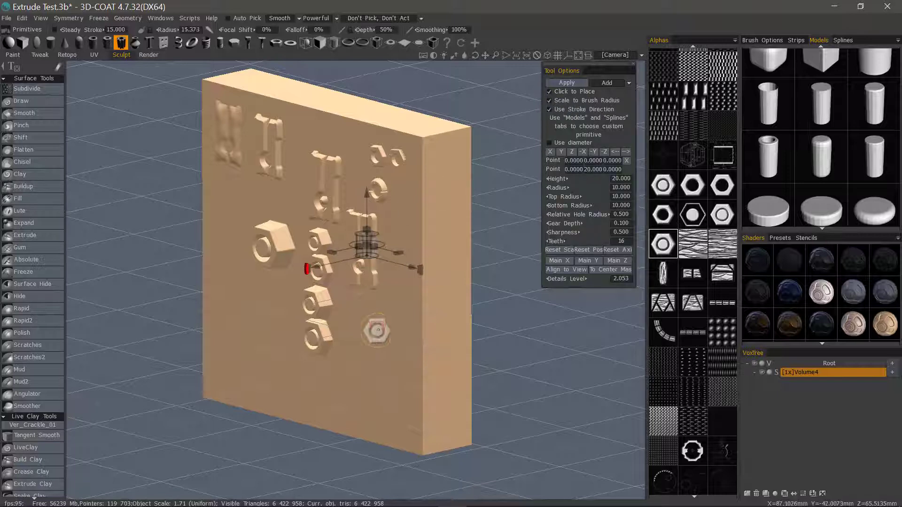
Step: Place a gear primitive on the plate in Subtract mode, adjust its depth and size, and apply
scroll(379, 329, up, 5)
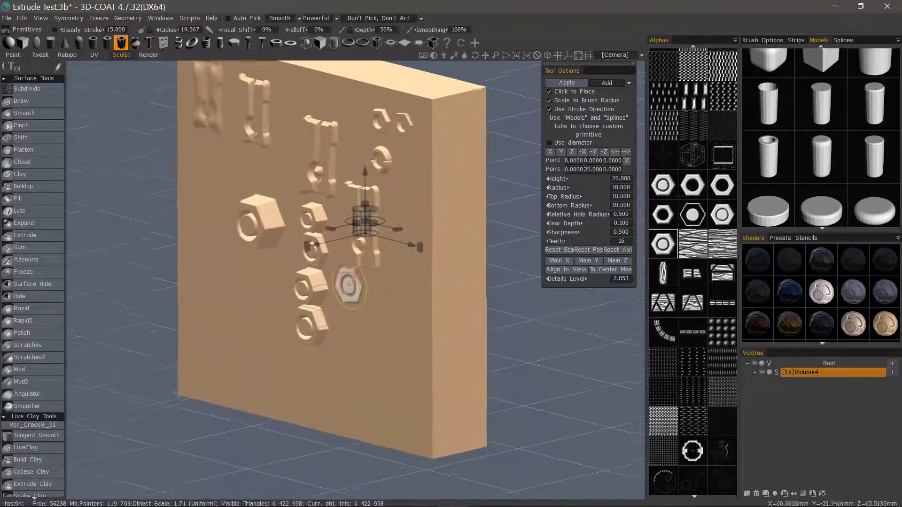
click(357, 314)
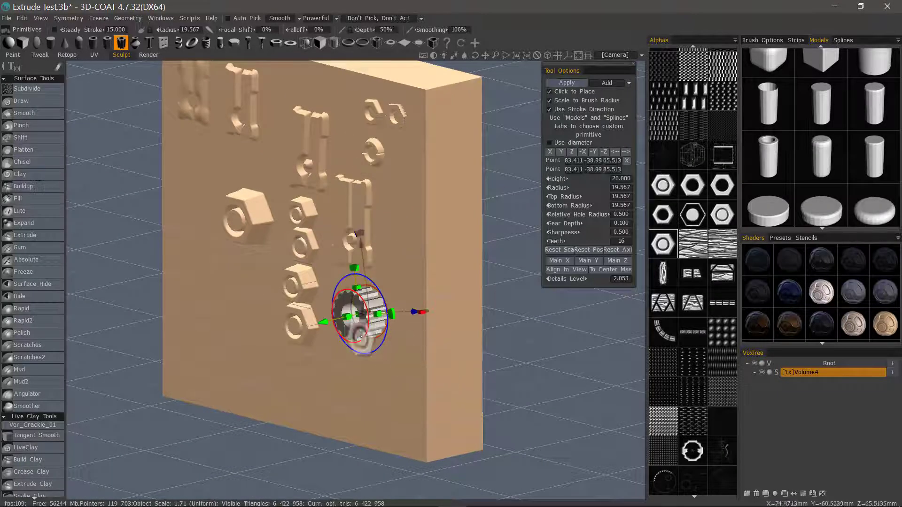
alt+drag(356, 335, 321, 332)
click(613, 85)
click(608, 103)
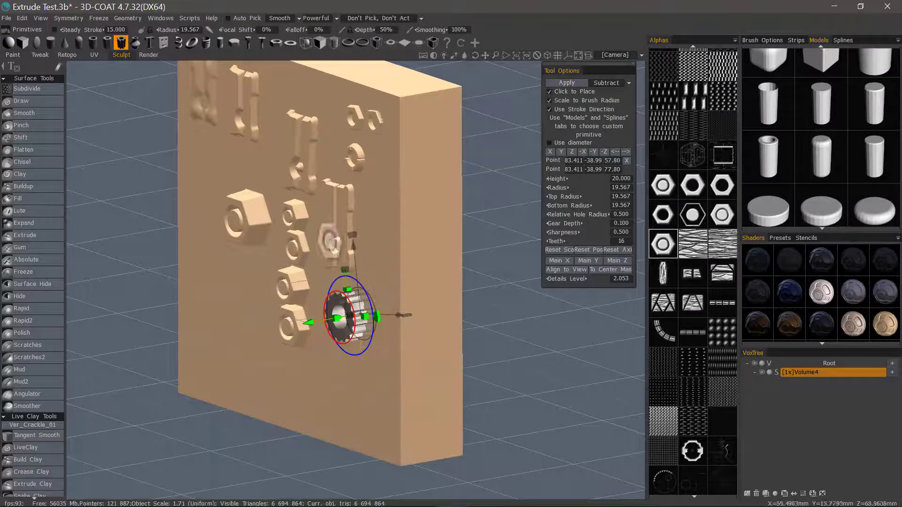
alt+drag(332, 248, 324, 280)
alt+drag(141, 301, 210, 284)
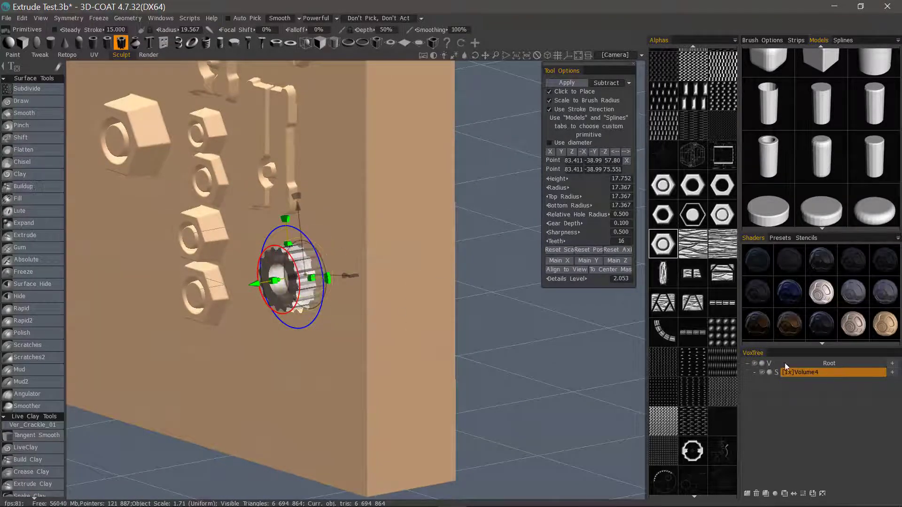
click(892, 372)
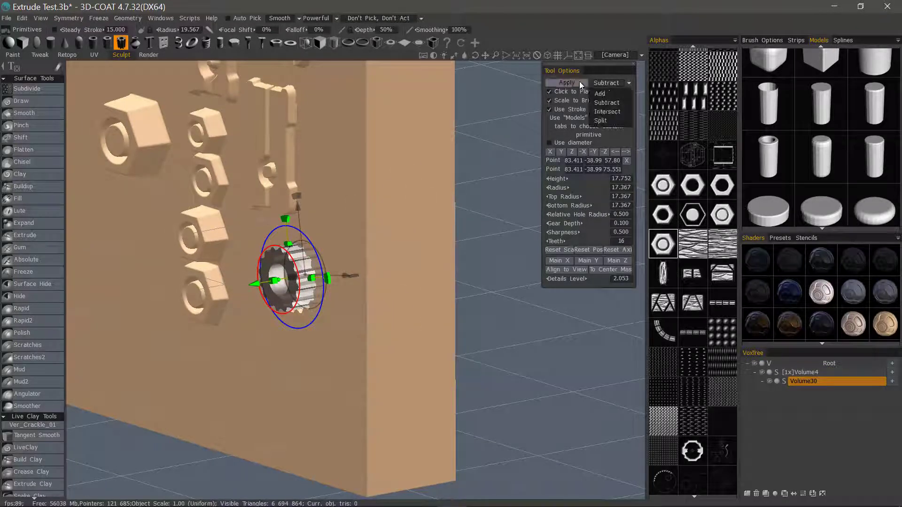
Step: Change the boolean mode to Add, uncheck Click to Place, and Apply the gear
click(605, 83)
click(603, 94)
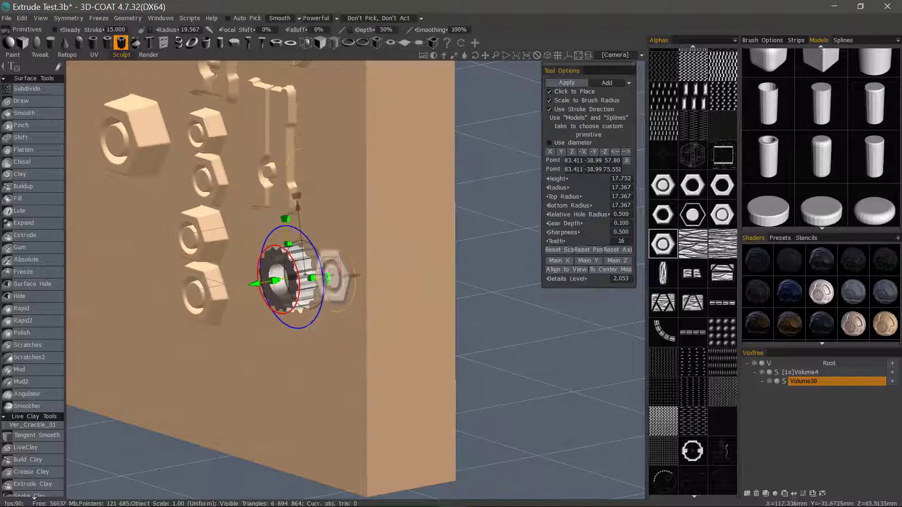
click(553, 93)
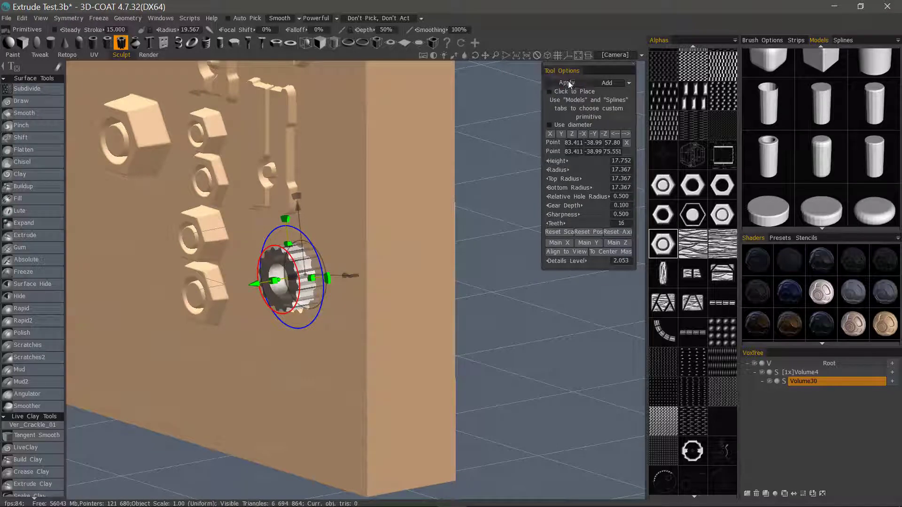
click(564, 84)
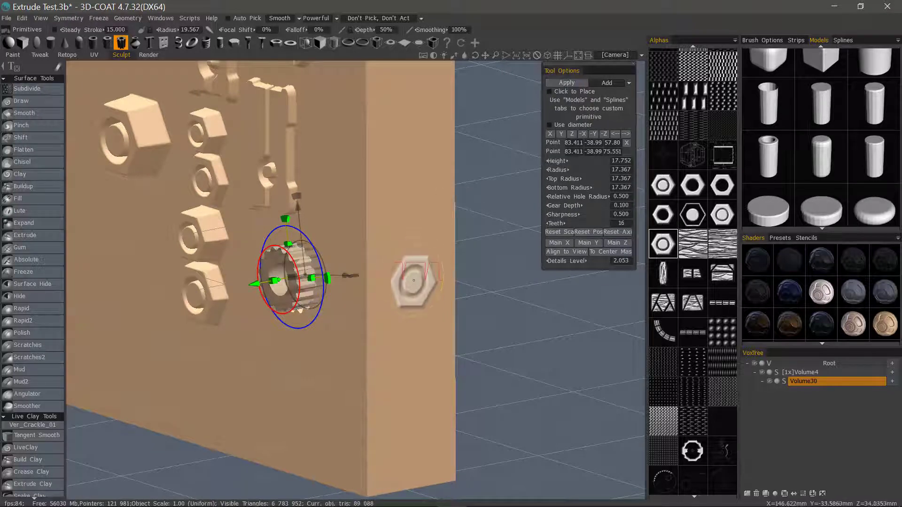
Step: Select the Draw tool and orbit and zoom in to inspect the gear and hex nuts
click(36, 101)
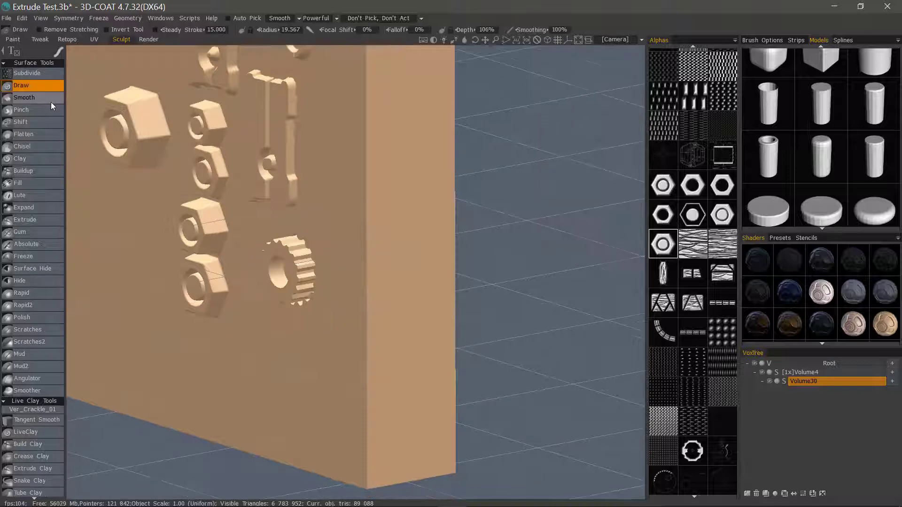
mouse_move(244, 284)
alt+mouse_down()
mouse_move(445, 316)
mouse_move(517, 304)
mouse_move(436, 315)
mouse_move(504, 334)
mouse_move(342, 304)
mouse_move(354, 272)
mouse_move(372, 291)
mouse_move(358, 323)
mouse_move(372, 330)
alt+mouse_up()
scroll(762, 110, down, 2)
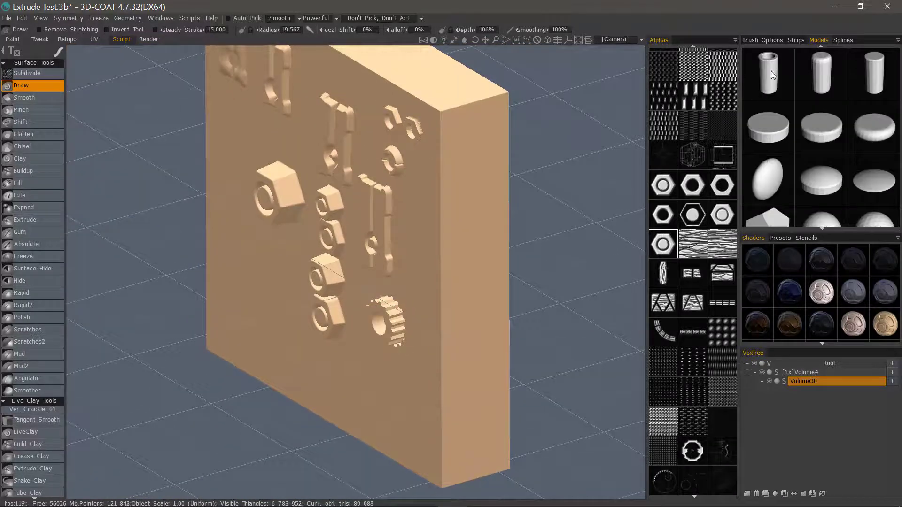
scroll(772, 74, up, 3)
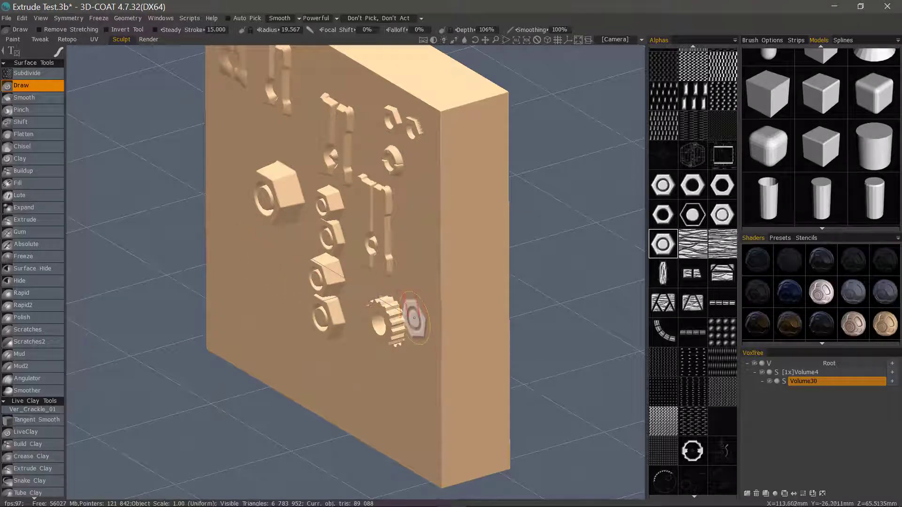
mouse_move(414, 318)
middle_down()
mouse_move(402, 312)
mouse_move(334, 125)
mouse_move(334, 157)
middle_up()
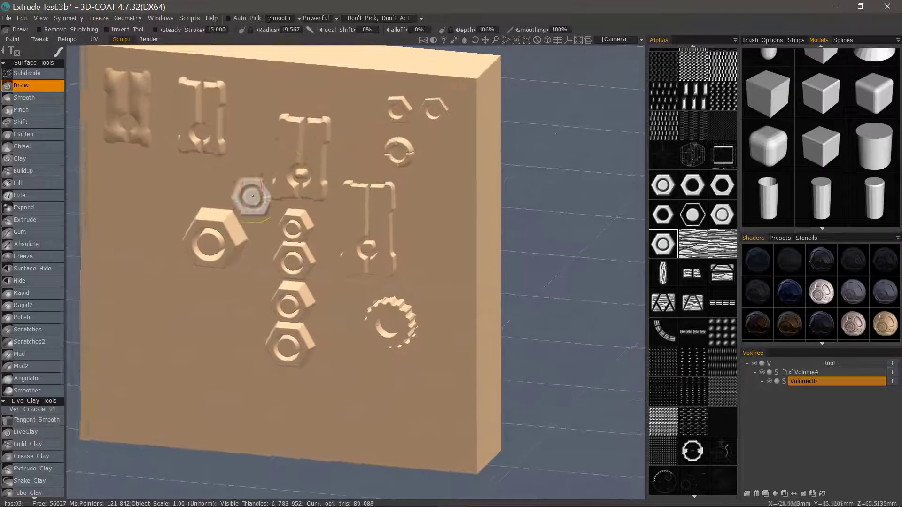
middle_drag(240, 201, 234, 255)
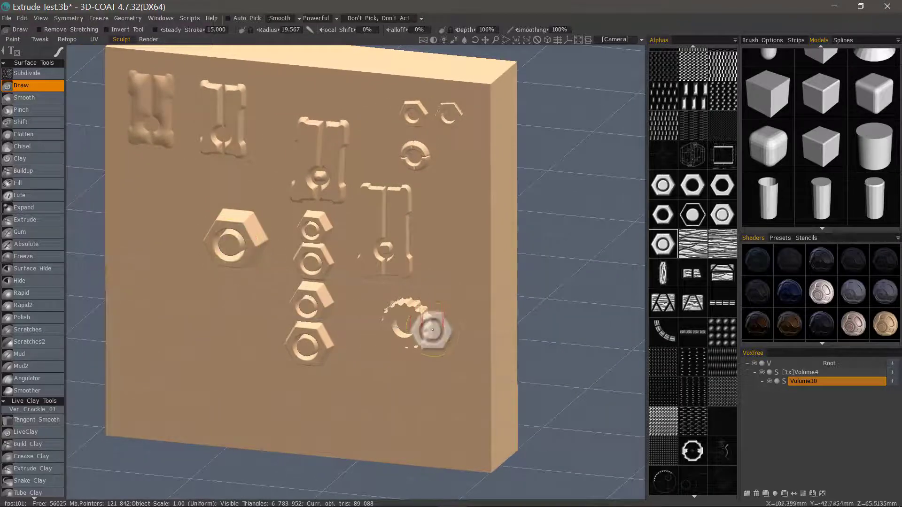
middle_drag(436, 333, 371, 348)
scroll(385, 353, up, 5)
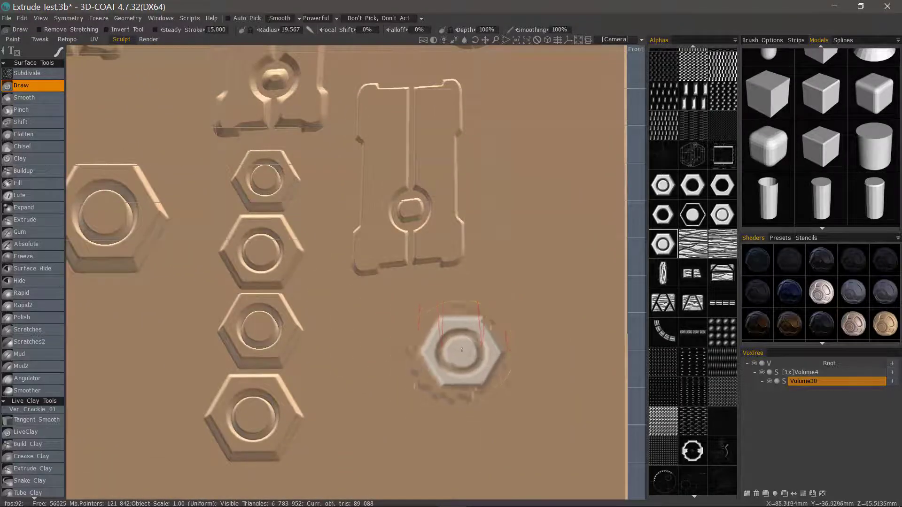
middle_drag(441, 337, 429, 357)
middle_drag(459, 386, 460, 375)
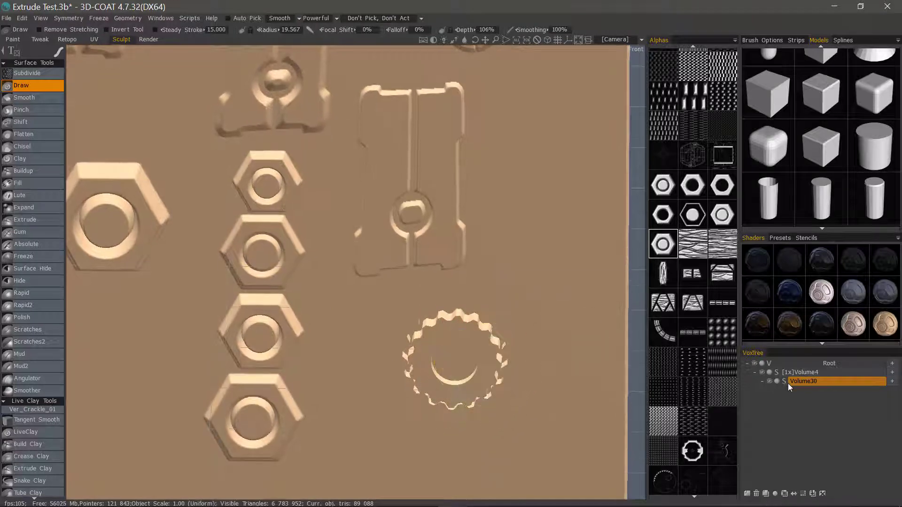
middle_drag(582, 334, 469, 301)
scroll(404, 345, up, 4)
right_drag(531, 430, 468, 395)
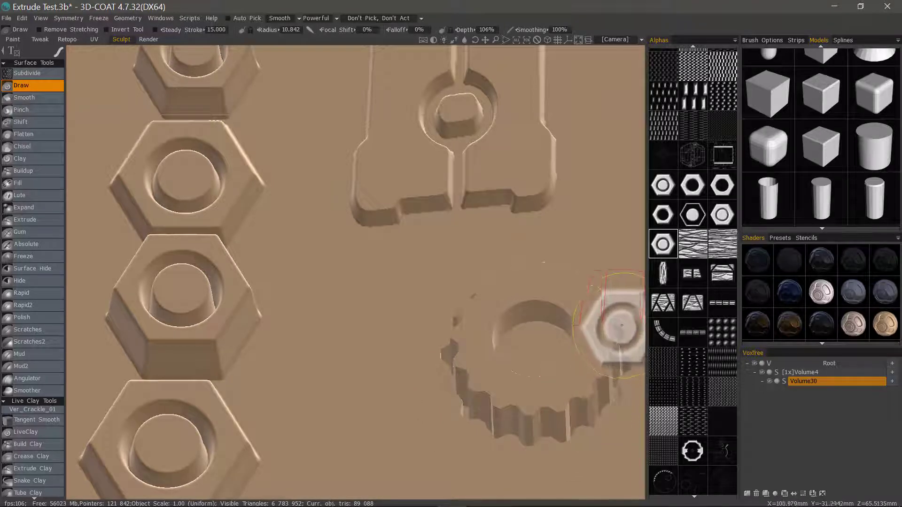
middle_drag(365, 319, 368, 336)
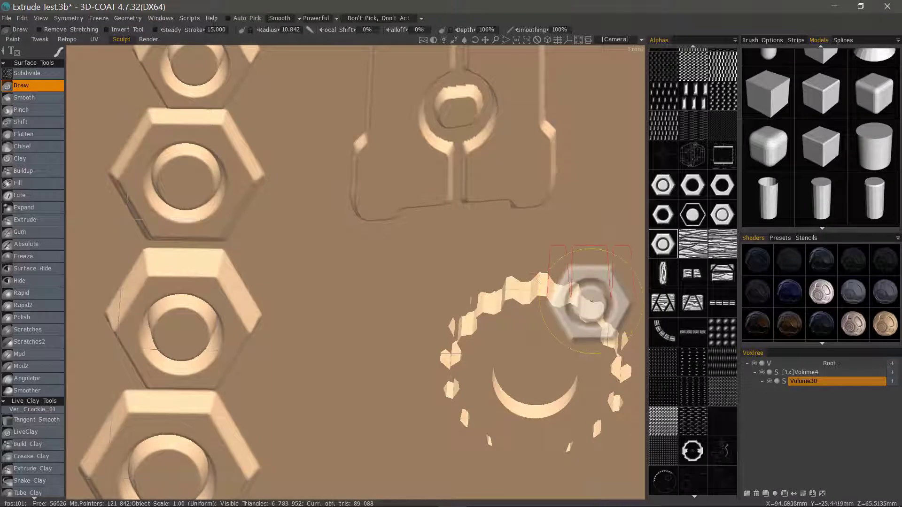
Step: Open the model folders list and zoom out to view the whole plate
click(898, 40)
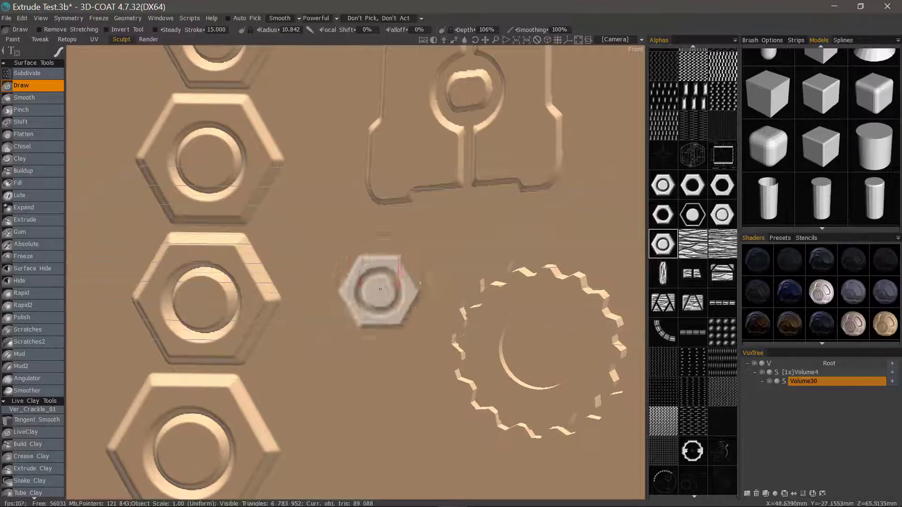
alt+right_drag(377, 292, 410, 235)
mouse_move(409, 235)
alt+mouse_down()
mouse_move(379, 284)
mouse_move(458, 253)
alt+mouse_up()
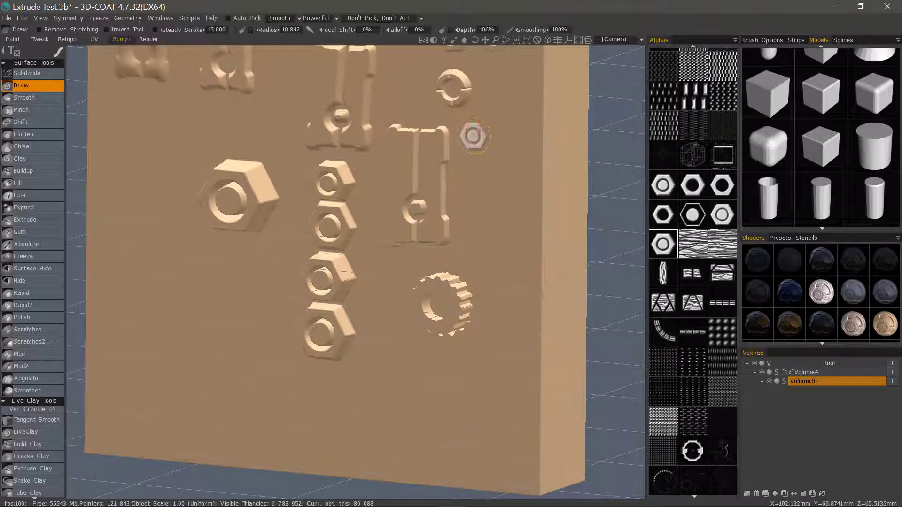
alt+drag(221, 239, 272, 239)
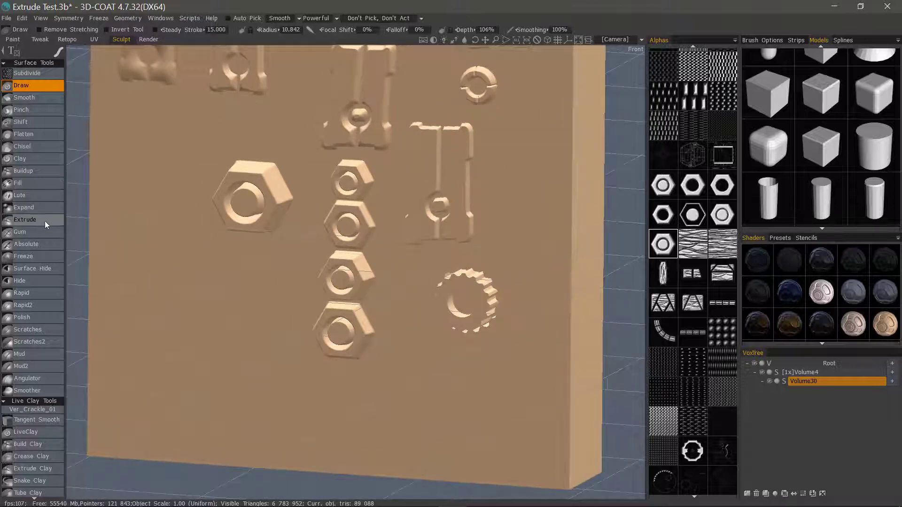
Step: Select the Extrude tool and set the stroke mode to single stamp
click(46, 221)
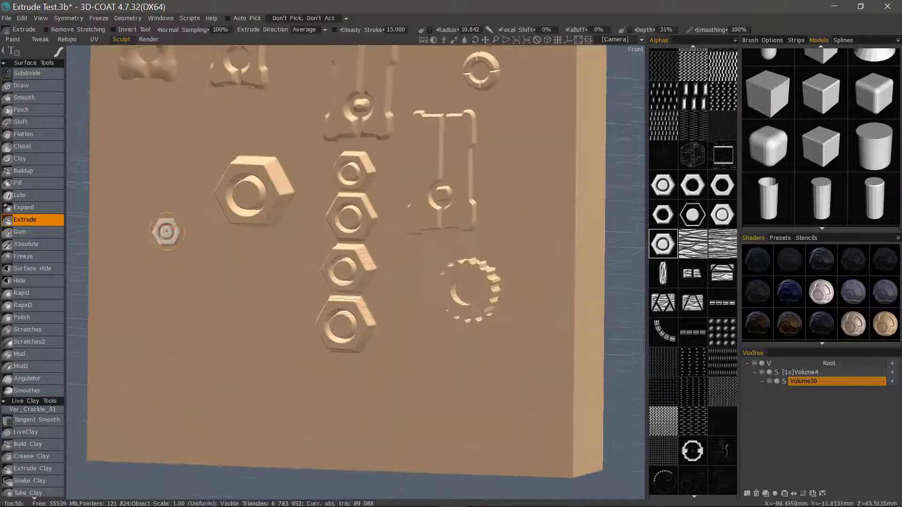
alt+drag(177, 234, 193, 244)
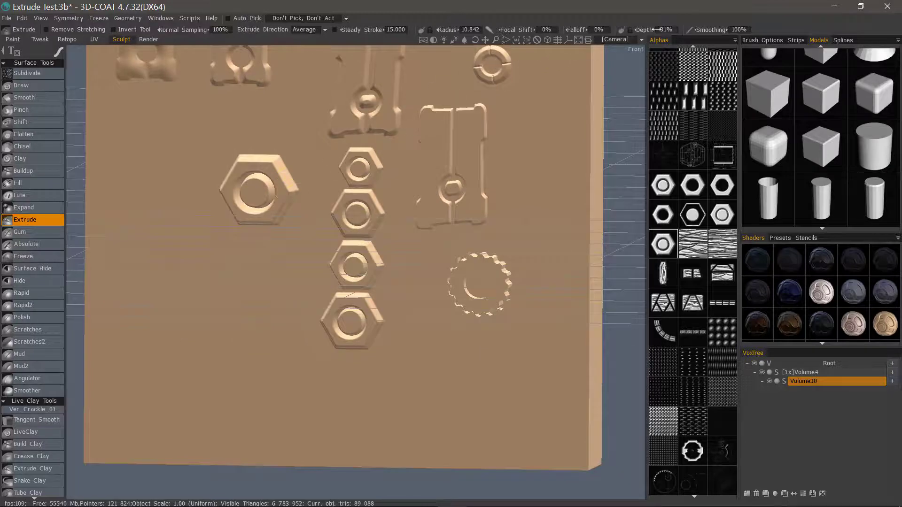
key(e)
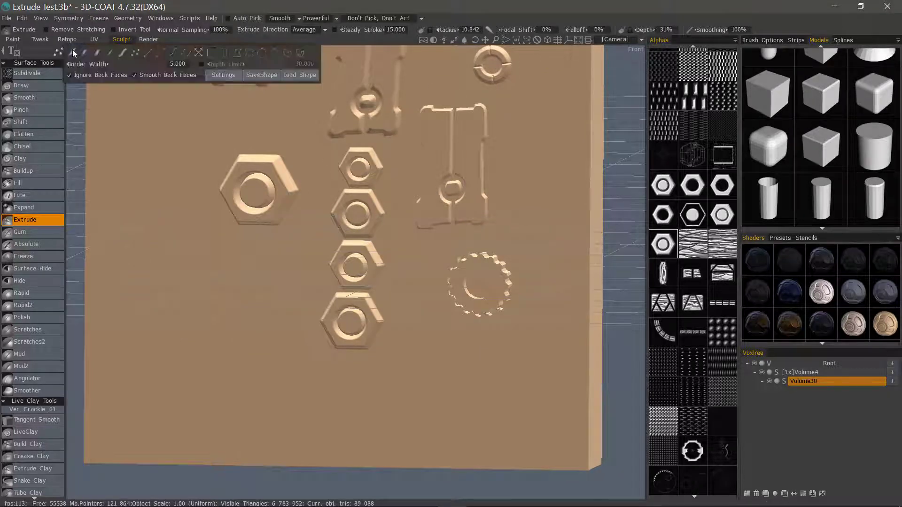
click(198, 52)
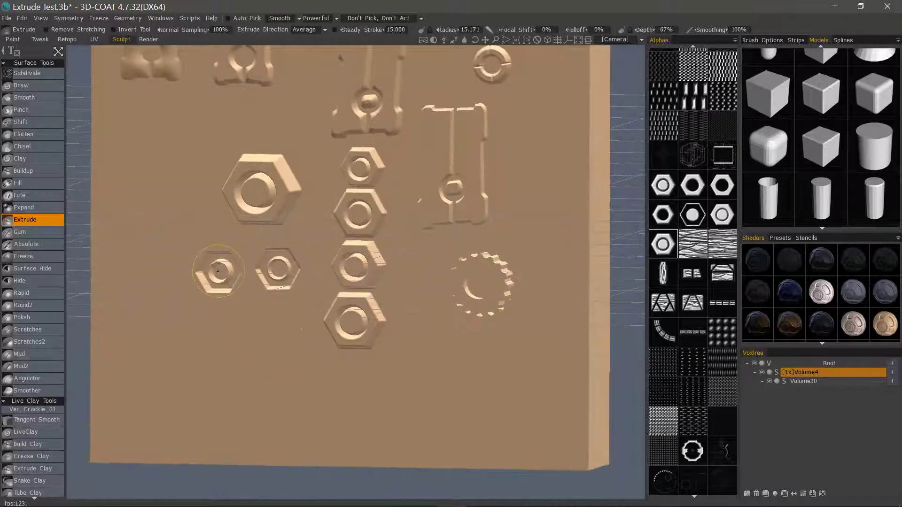
Step: Stamp an extruded hex nut, then enlarge and rotate the stamp near the small nuts
alt+middle_drag(280, 333, 284, 320)
click(275, 341)
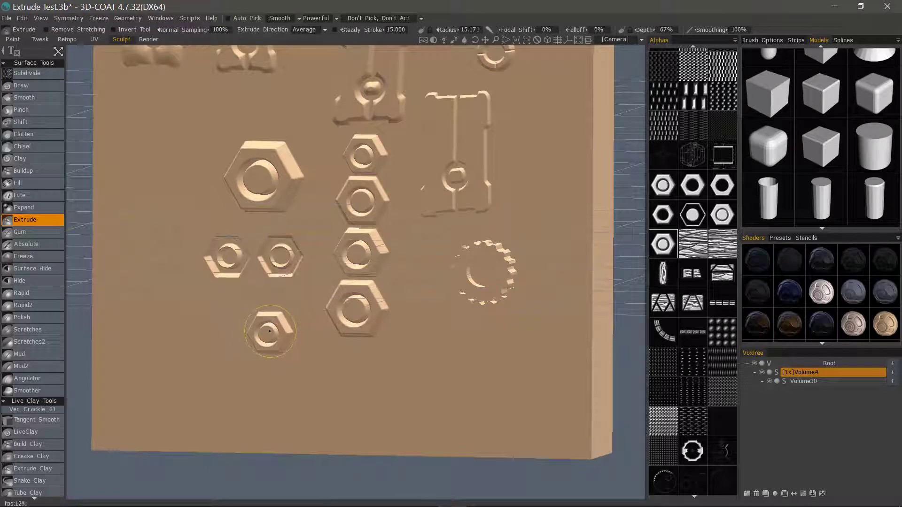
key(bracketright)
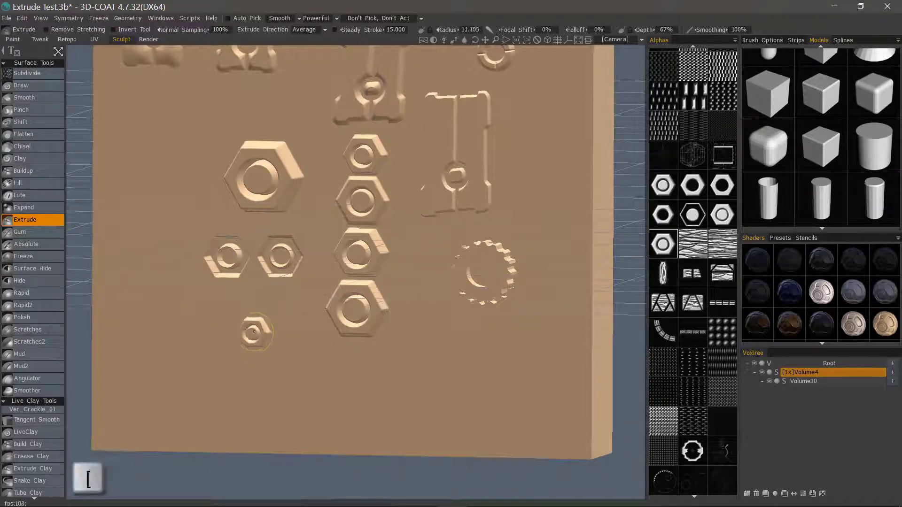
key(bracketright)
key(bracketright)
key(bracketright)
key(bracketright)
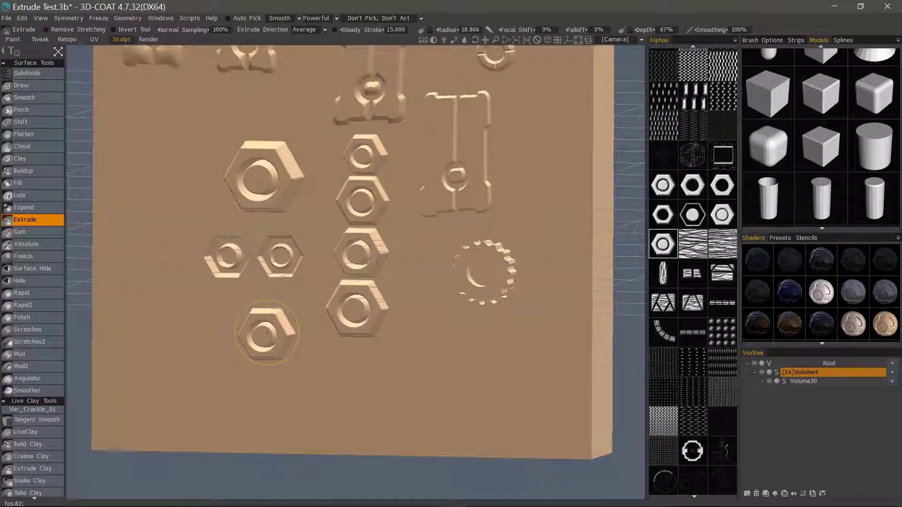
key(0)
key(0)
key(9)
key(9)
key(9)
key(9)
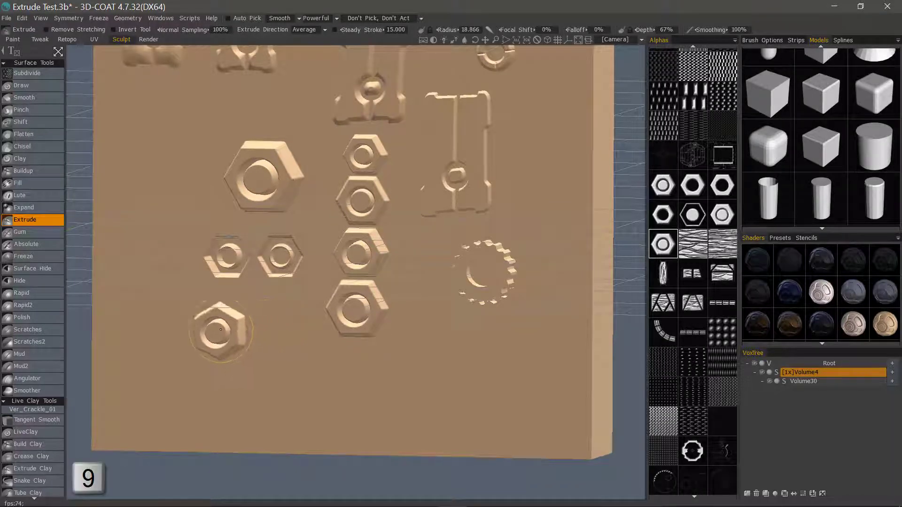
mouse_move(219, 329)
mouse_down()
mouse_move(185, 313)
mouse_move(200, 319)
mouse_move(173, 268)
mouse_move(176, 176)
mouse_move(172, 258)
mouse_move(233, 315)
mouse_move(266, 330)
mouse_up()
key(0)
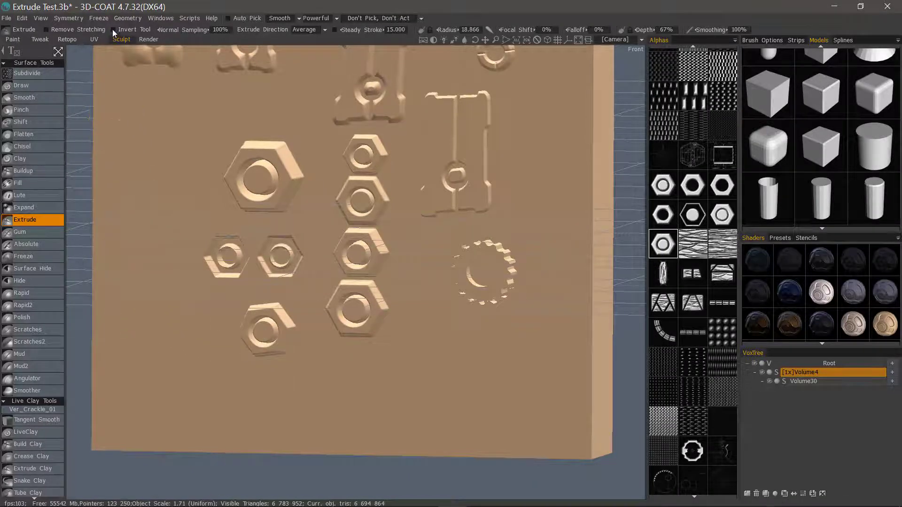
Step: Enable Invert Tool and stamp a recessed hex nut left of the large upper nut
click(115, 30)
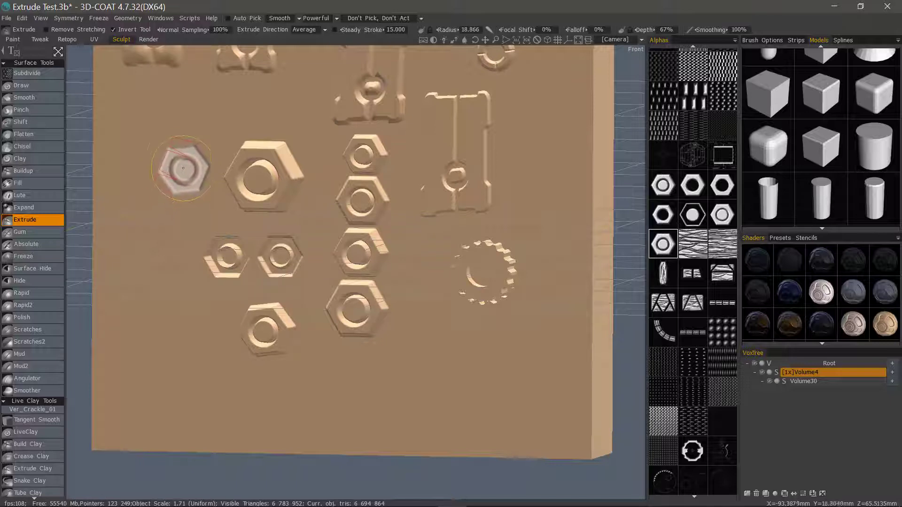
click(172, 162)
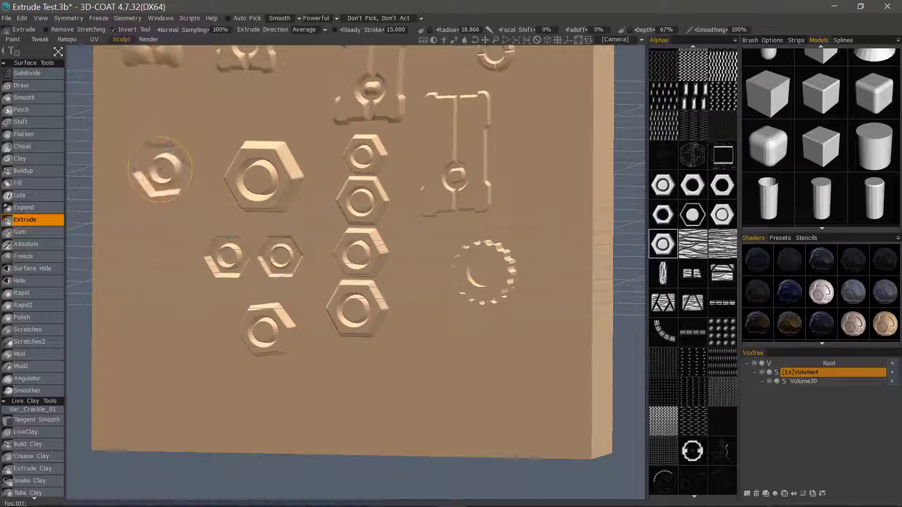